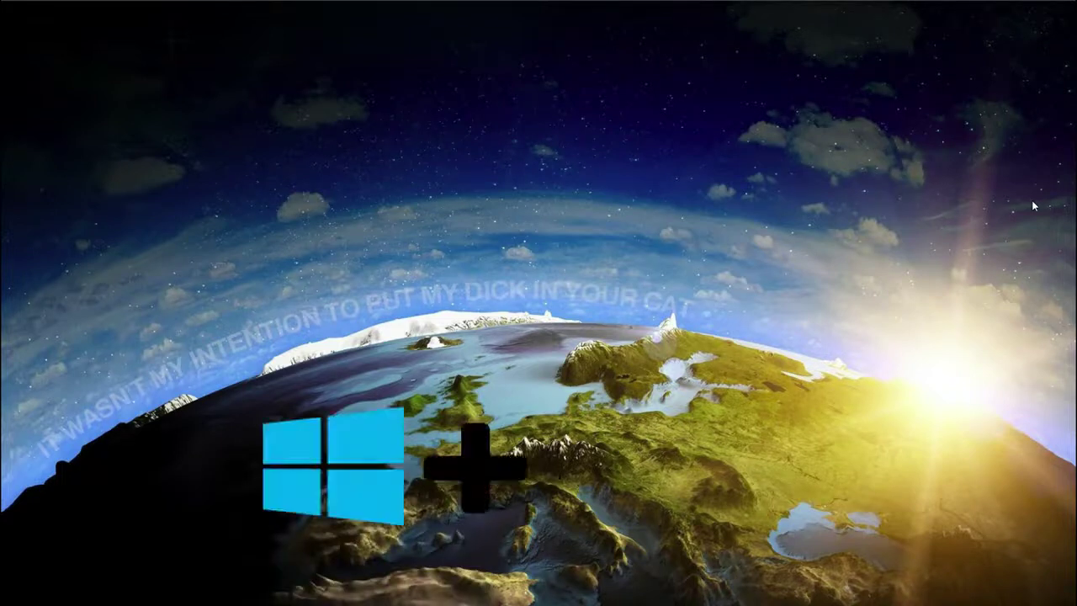
Step: Open the Windows Temp folder by running temp
{"action": "key", "text": "super+r"}
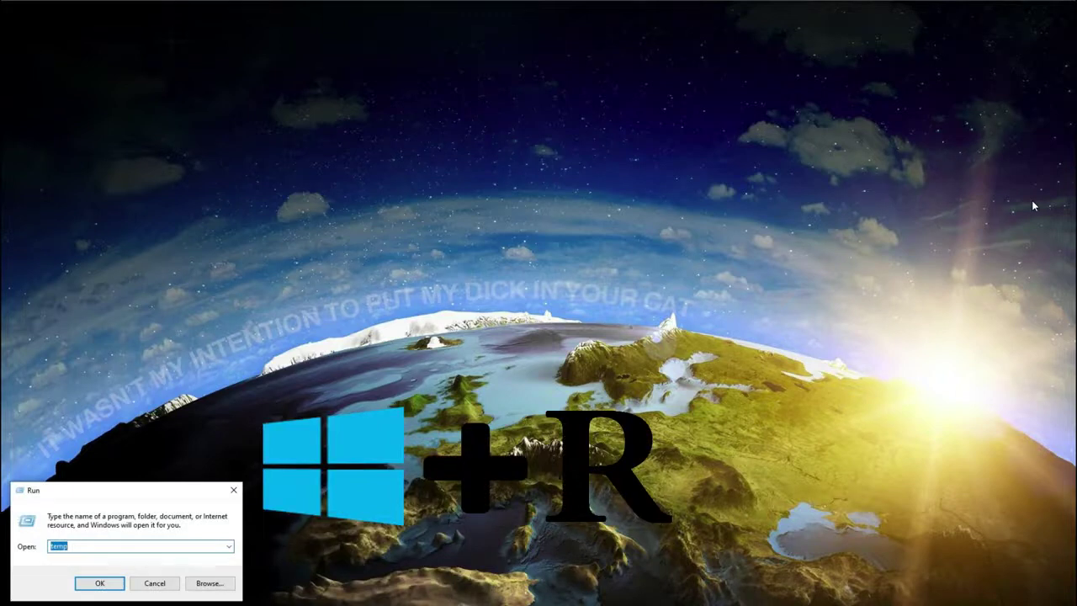
{"action": "type", "text": "temp"}
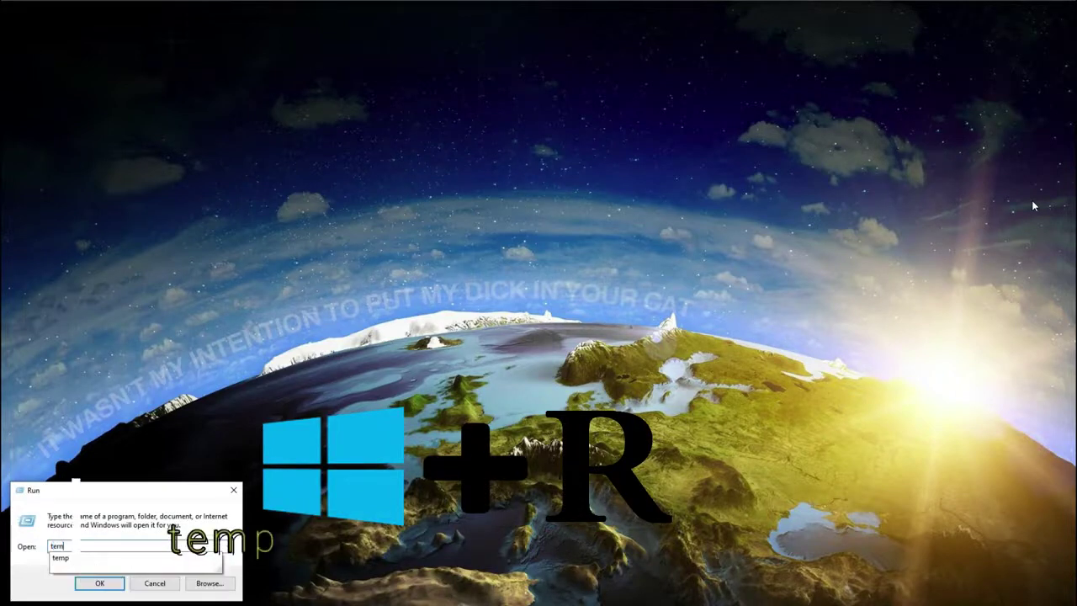
{"action": "key", "text": "Return"}
Step: Check the combined size of all items in the Windows Temp folder through their properties, and close the properties
{"action": "key", "text": "Down"}
{"action": "key", "text": "Down"}
{"action": "key", "text": "Down"}
{"action": "key", "text": "Down"}
{"action": "key", "text": "Down"}
{"action": "key", "text": "Down"}
{"action": "key", "text": "Down"}
{"action": "key", "text": "Down"}
{"action": "key", "text": "Down"}
{"action": "key", "text": "Down"}
{"action": "key", "text": "Down"}
{"action": "key", "text": "Down"}
{"action": "key", "text": "Down"}
{"action": "key", "text": "Down"}
{"action": "key", "text": "Down"}
{"action": "key", "text": "Down"}
{"action": "key", "text": "Down"}
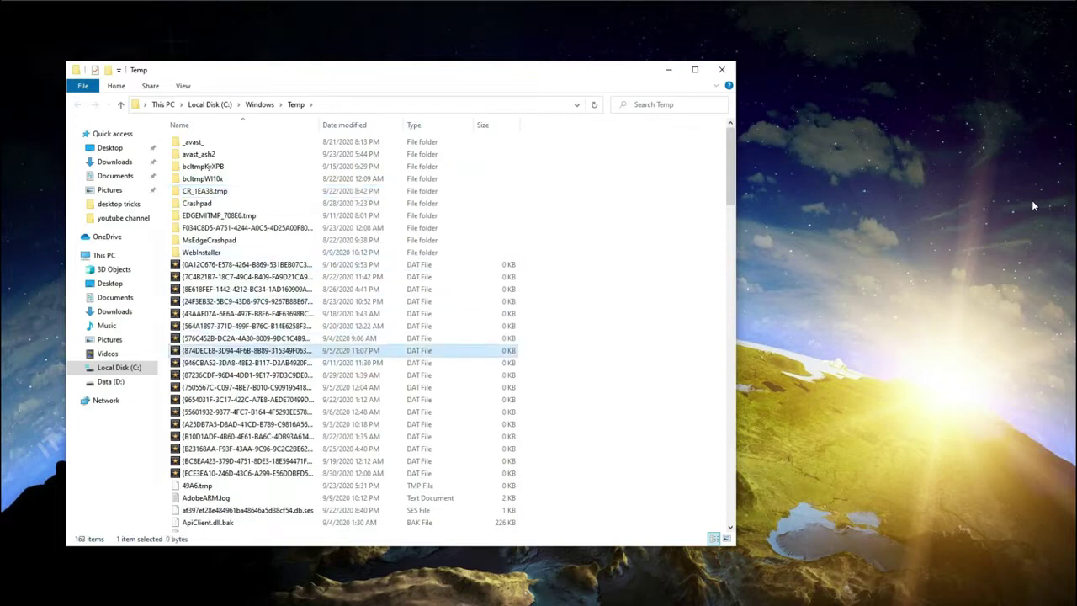
{"action": "key", "text": "ctrl+a"}
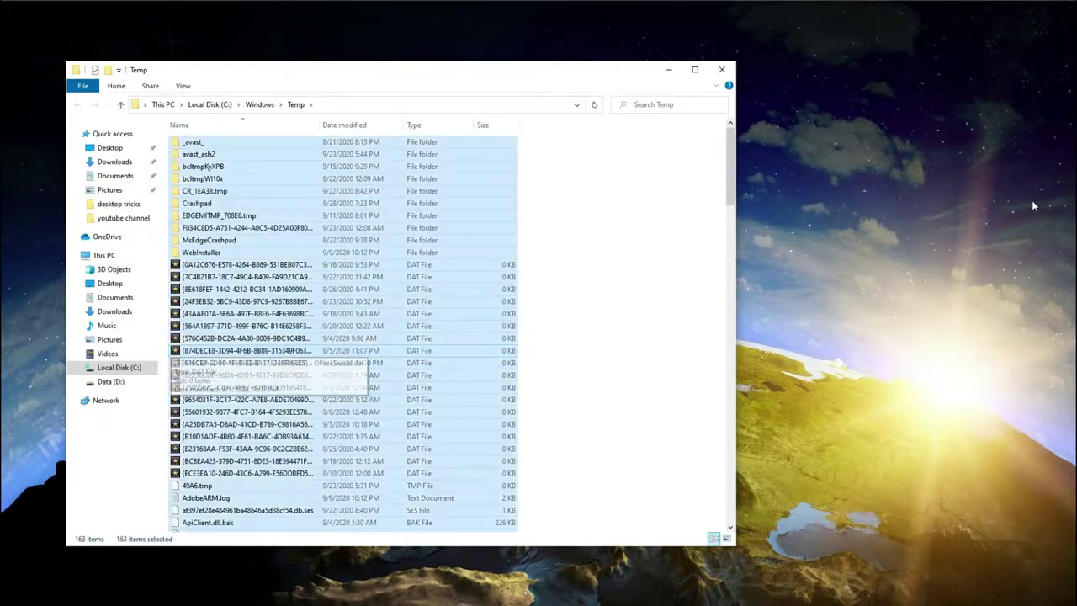
{"action": "key", "text": "shift+F10"}
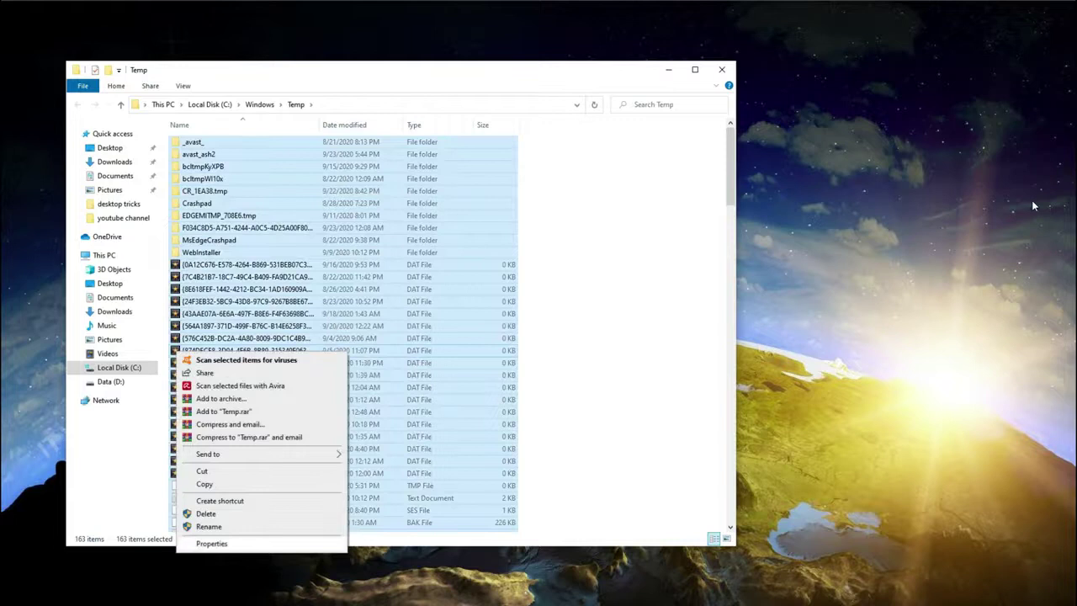
{"action": "key", "text": "Up"}
{"action": "left_click", "coordinate": [204, 547]}
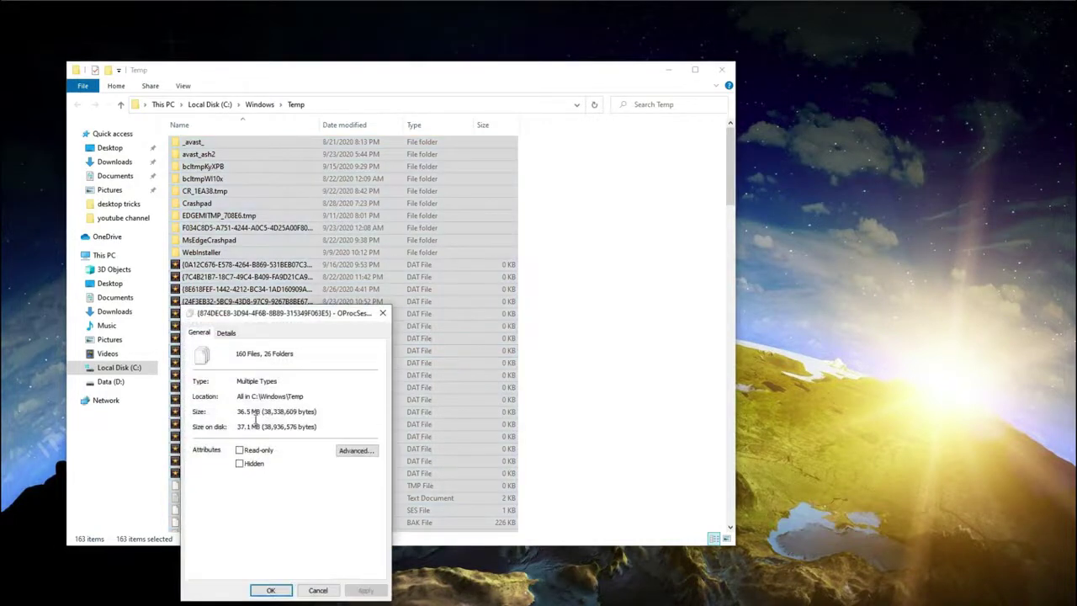
{"action": "left_click_drag", "start_coordinate": [298, 318], "coordinate": [564, 270]}
{"action": "left_click", "coordinate": [649, 266]}
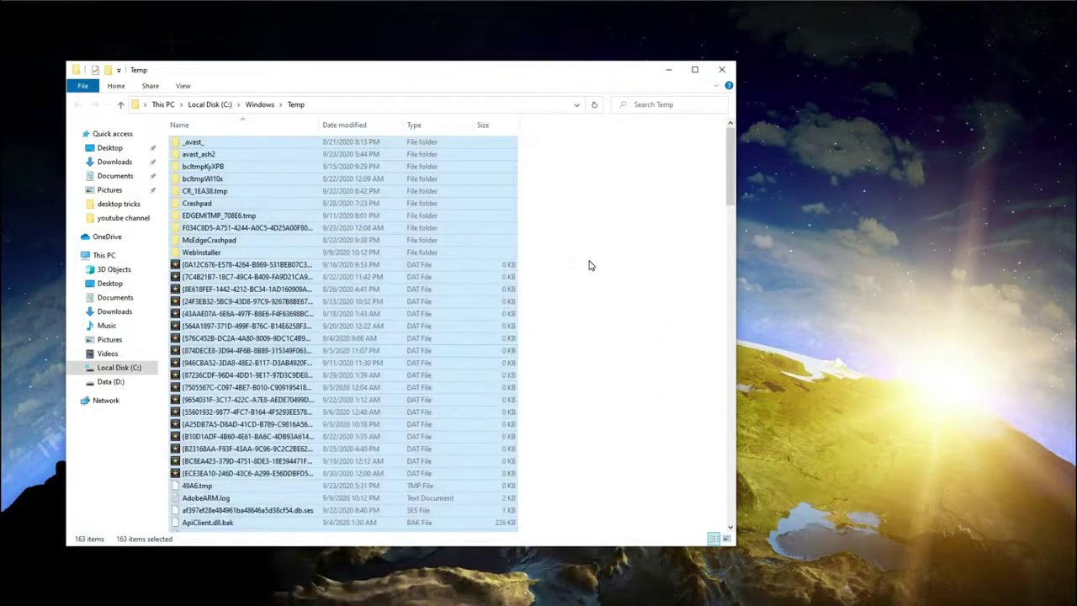
Step: Permanently delete all selected items in the Windows Temp folder, granting administrator permission for all current items
{"action": "key", "text": "shift+Delete"}
{"action": "key", "text": "Return"}
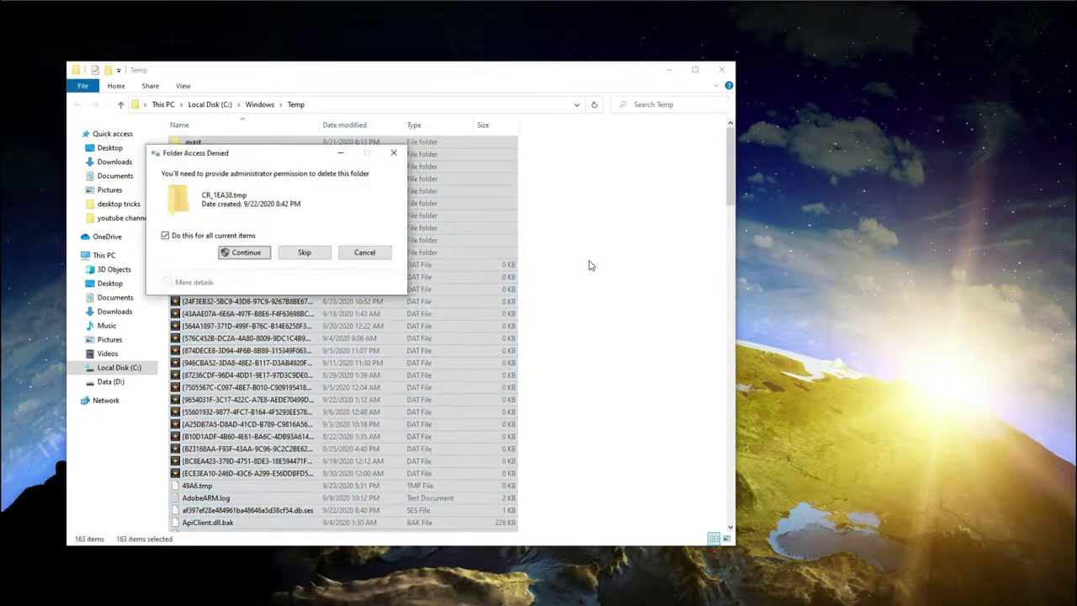
{"action": "key", "text": "Return"}
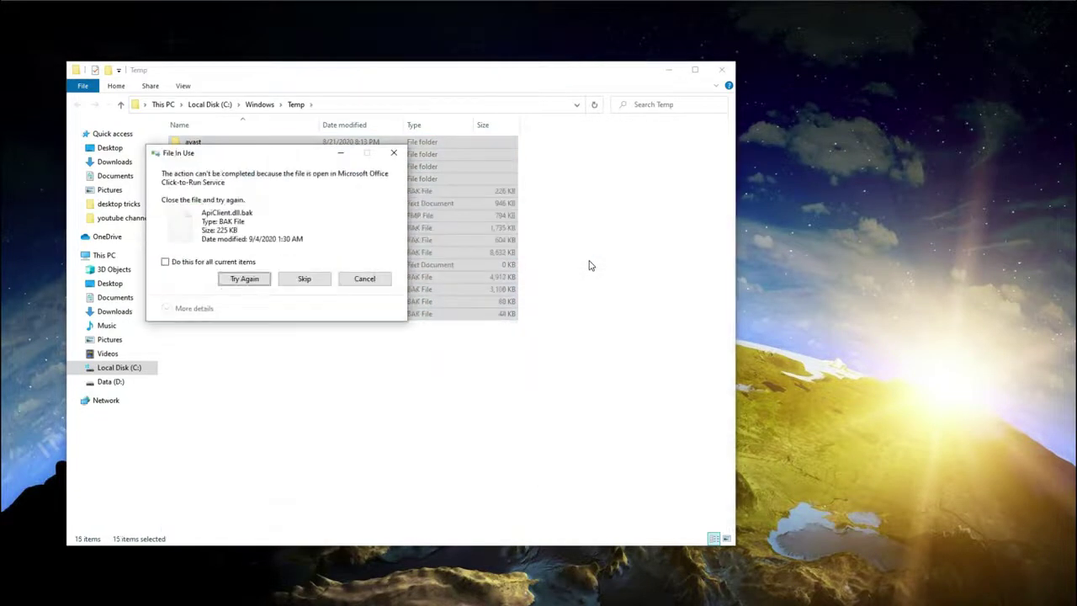
Step: Skip all files in use for the current deletion and close the Windows Temp folder
{"action": "left_click", "coordinate": [214, 262]}
{"action": "left_click", "coordinate": [243, 279]}
{"action": "left_click", "coordinate": [308, 280]}
{"action": "left_click", "coordinate": [168, 263]}
{"action": "left_click", "coordinate": [304, 283]}
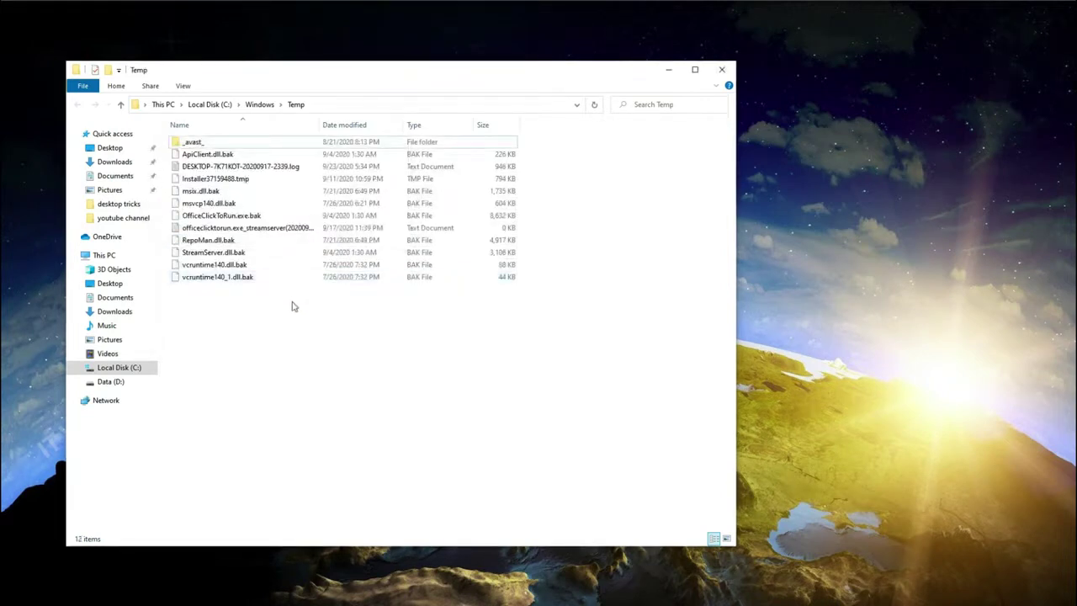
{"action": "left_click", "coordinate": [722, 70]}
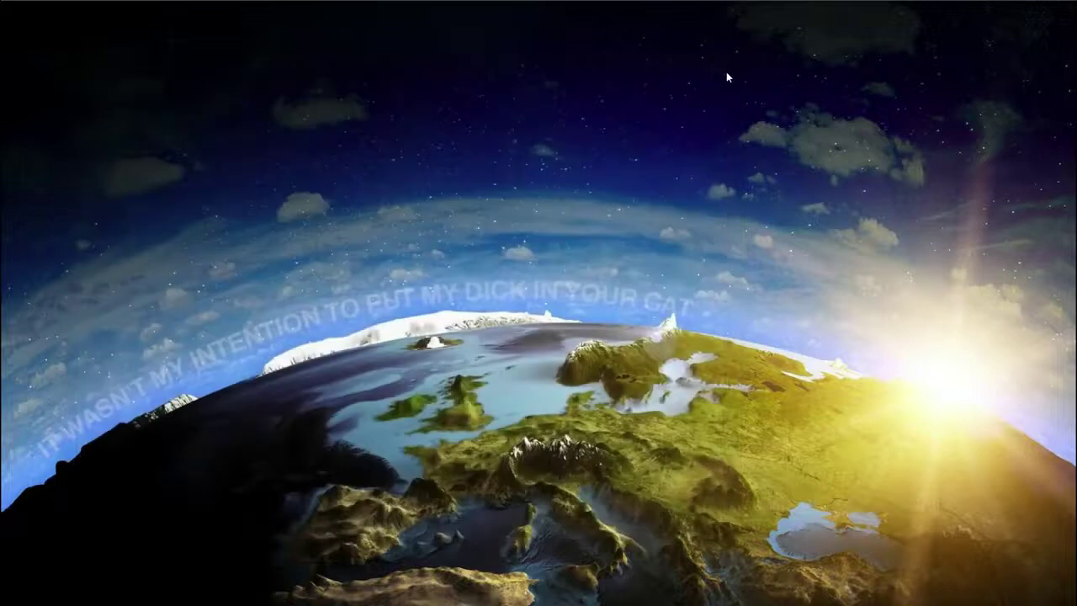
Step: Open the user account's temporary files folder by running %temp%
{"action": "key", "text": "super+r"}
{"action": "type", "text": "temp"}
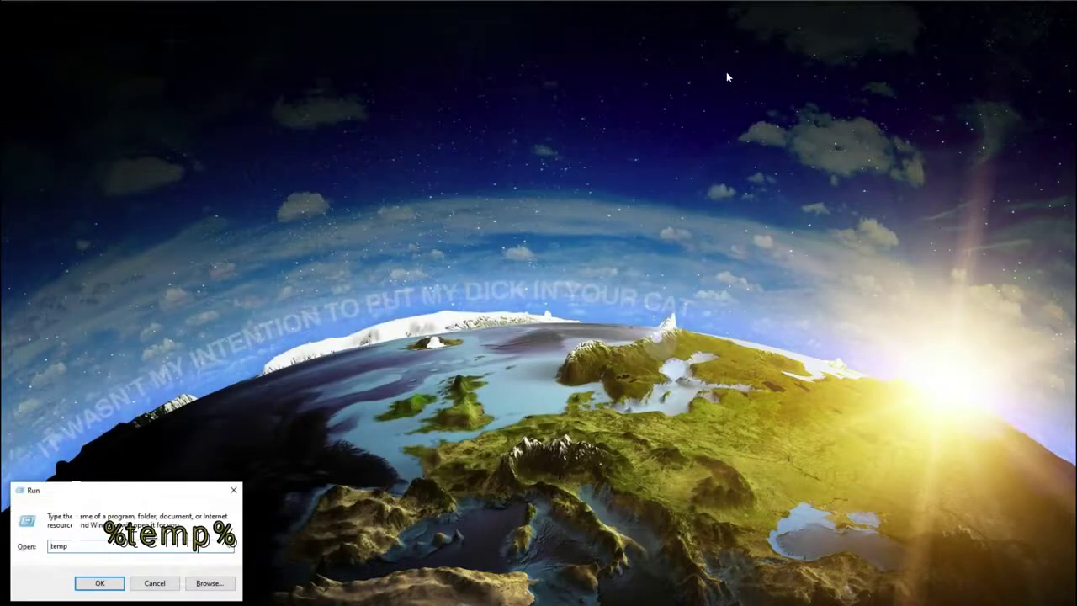
{"action": "key", "text": "Home"}
{"action": "type", "text": "%"}
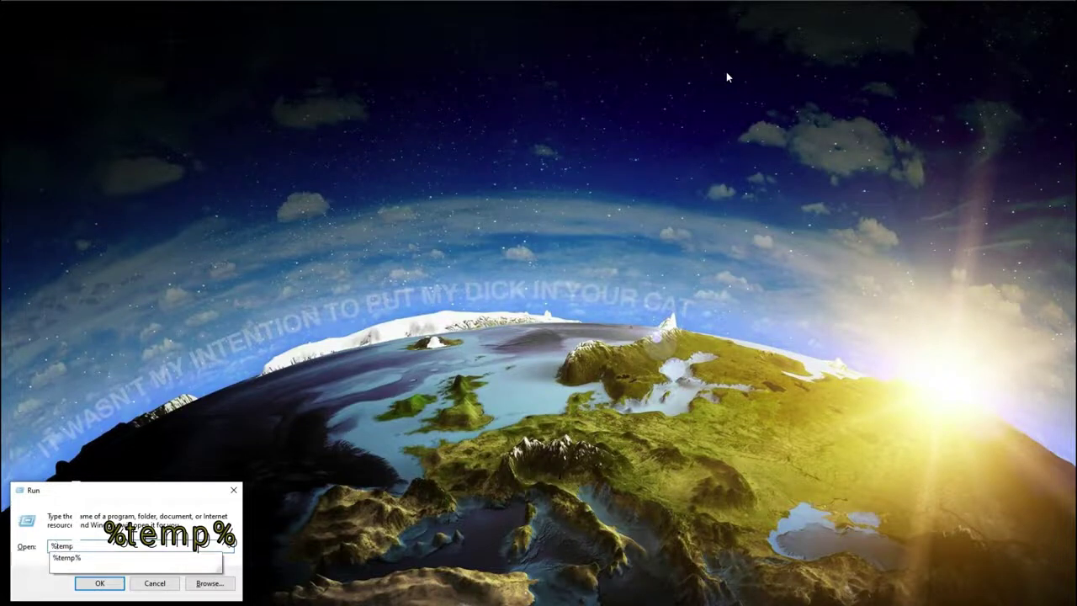
{"action": "key", "text": "End"}
{"action": "type", "text": "%"}
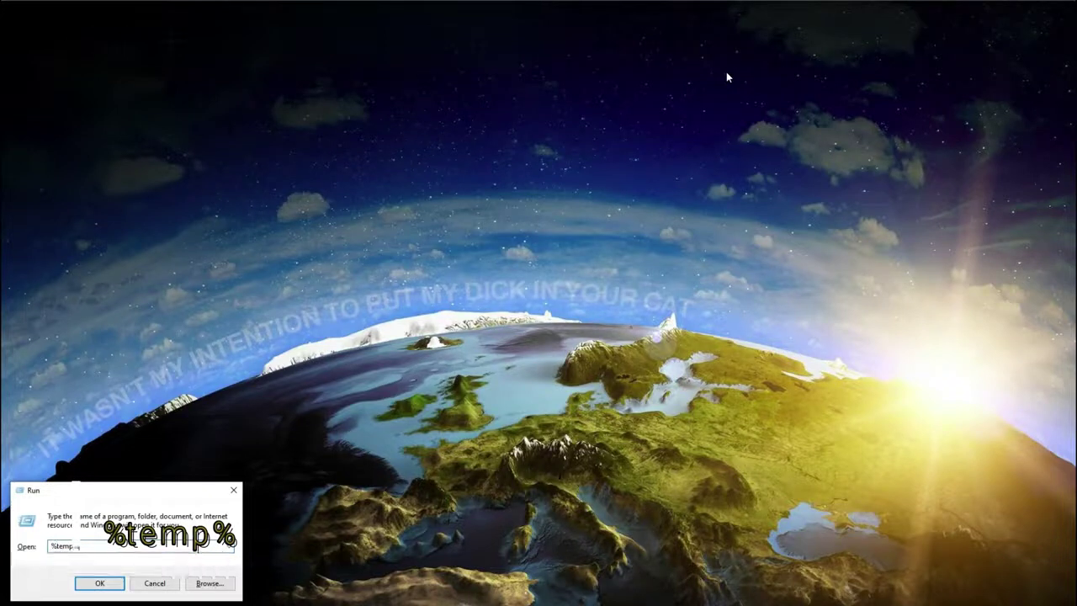
{"action": "key", "text": "Return"}
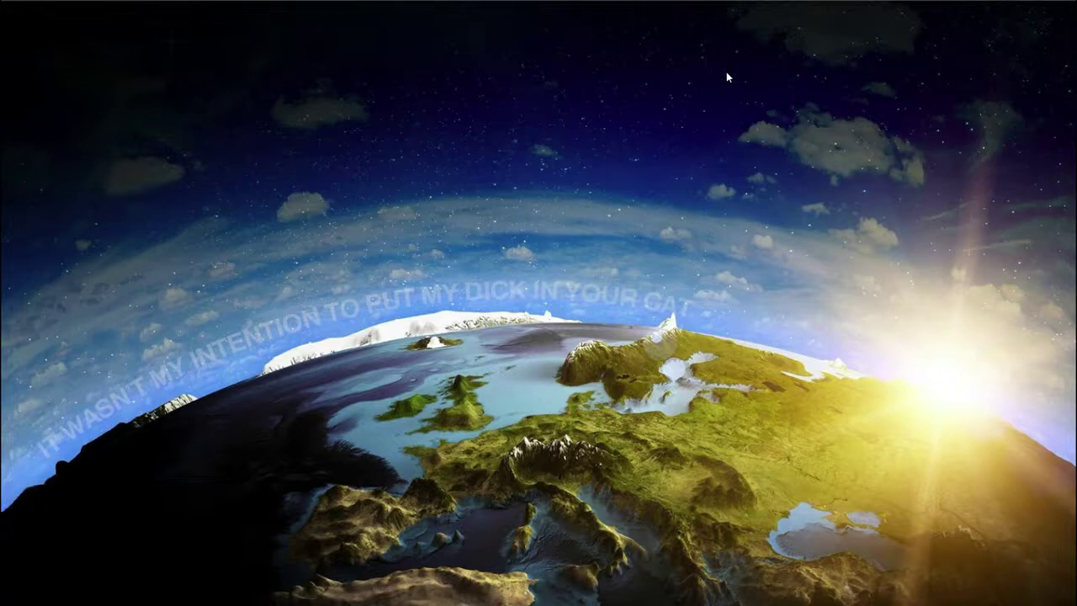
Step: Select everything in the AppData Local Temp folder and delete it permanently
{"action": "key", "text": "Down"}
{"action": "key", "text": "c"}
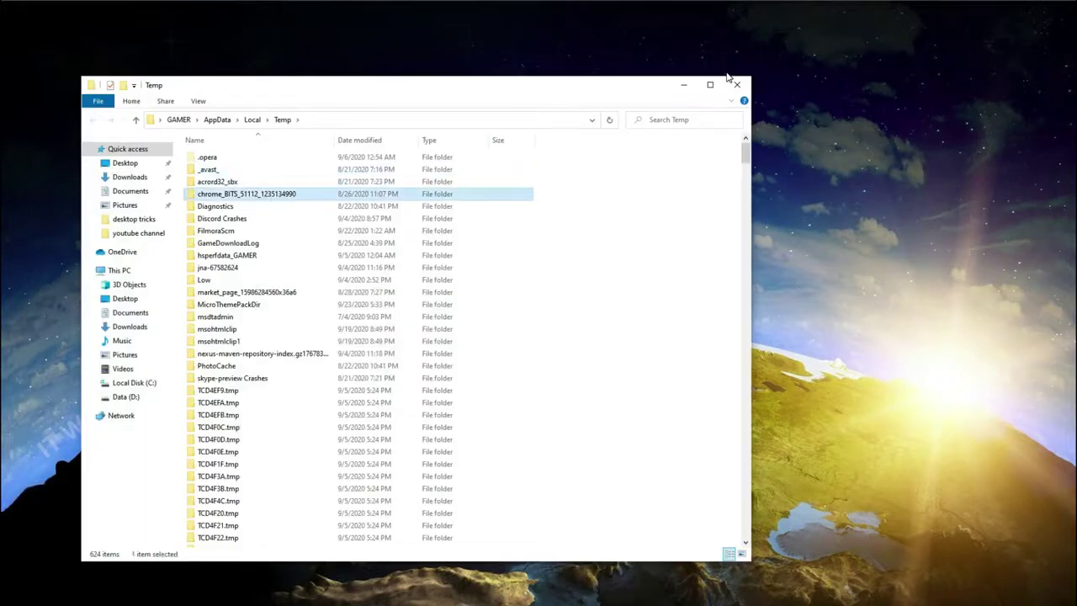
{"action": "key", "text": "ctrl+a"}
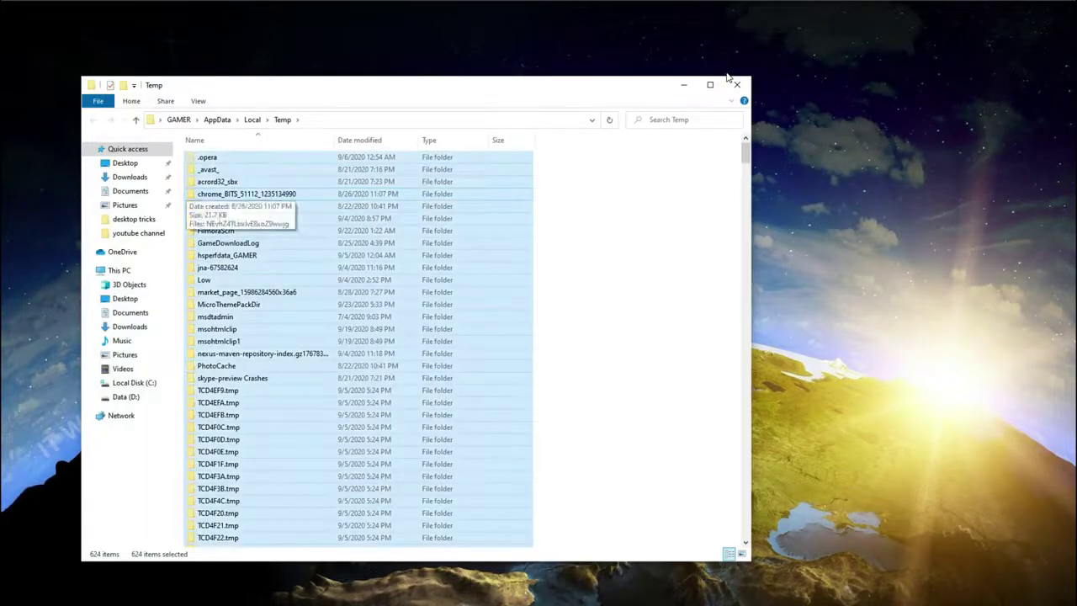
{"action": "key", "text": "shift+Delete"}
{"action": "key", "text": "Return"}
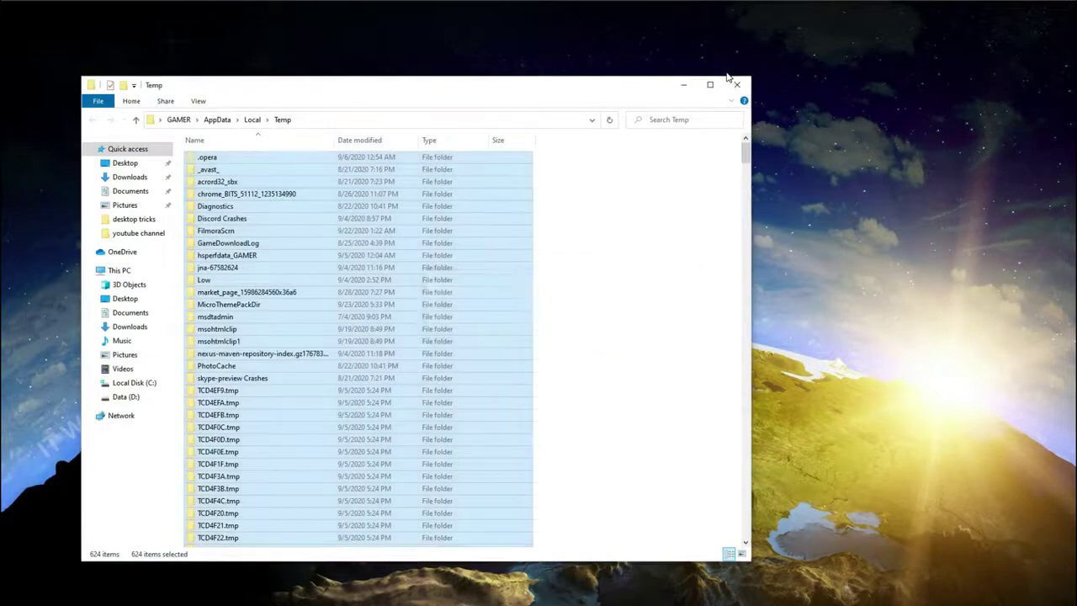
{"action": "left_click", "coordinate": [538, 257]}
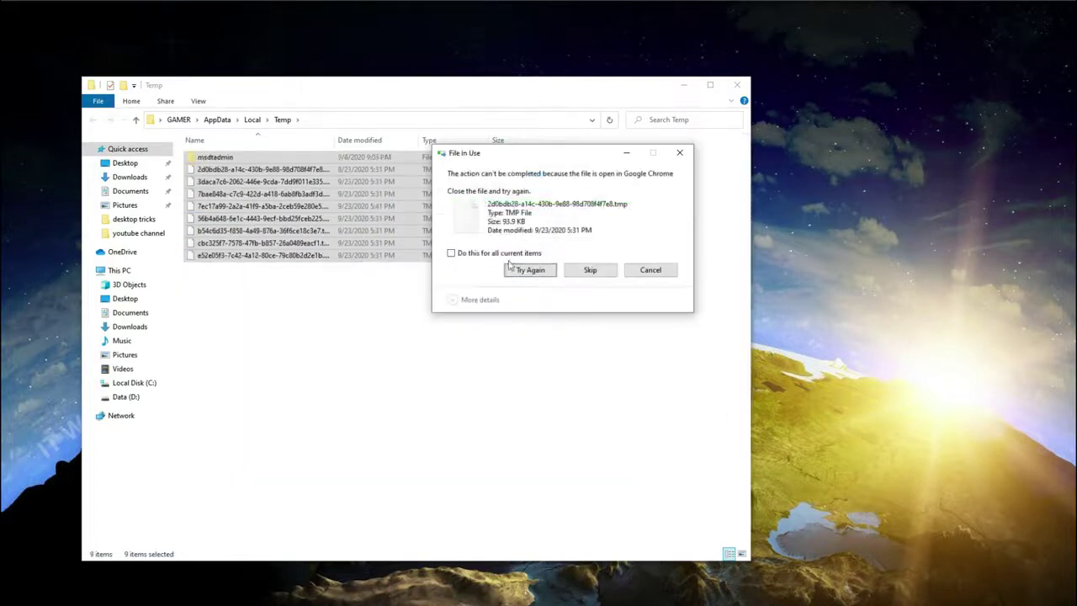
Step: Skip every file in use for all current items and close the AppData Local Temp folder
{"action": "left_click", "coordinate": [530, 269]}
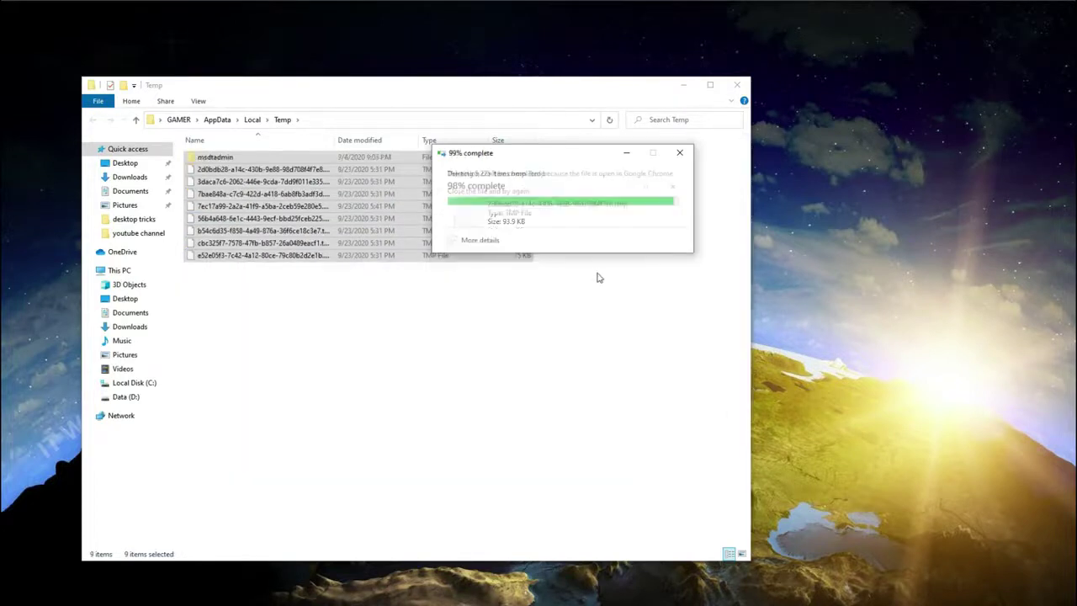
{"action": "left_click", "coordinate": [592, 271]}
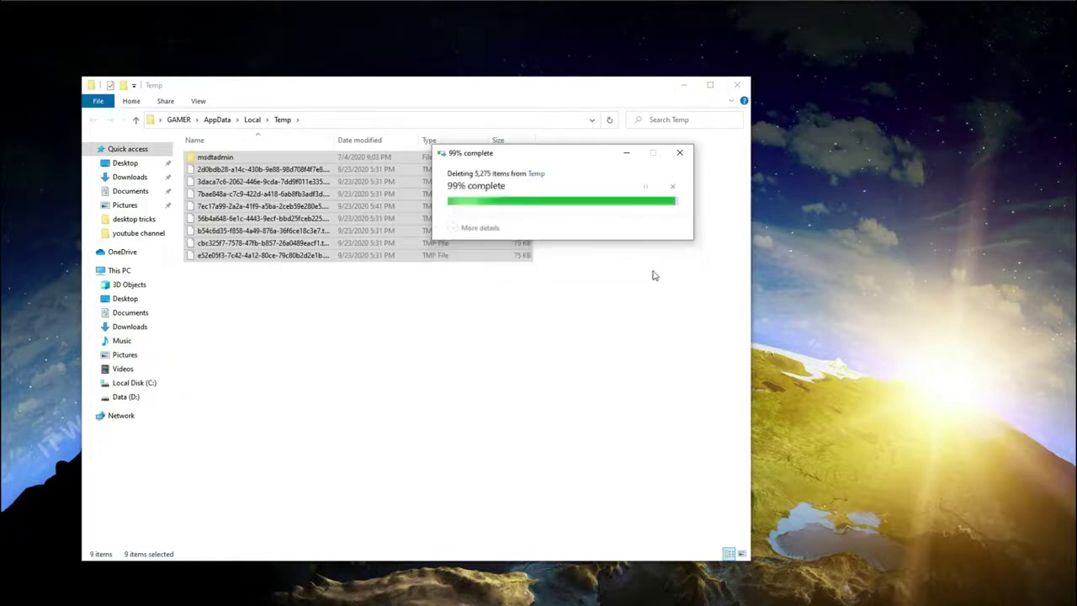
{"action": "left_click", "coordinate": [602, 271]}
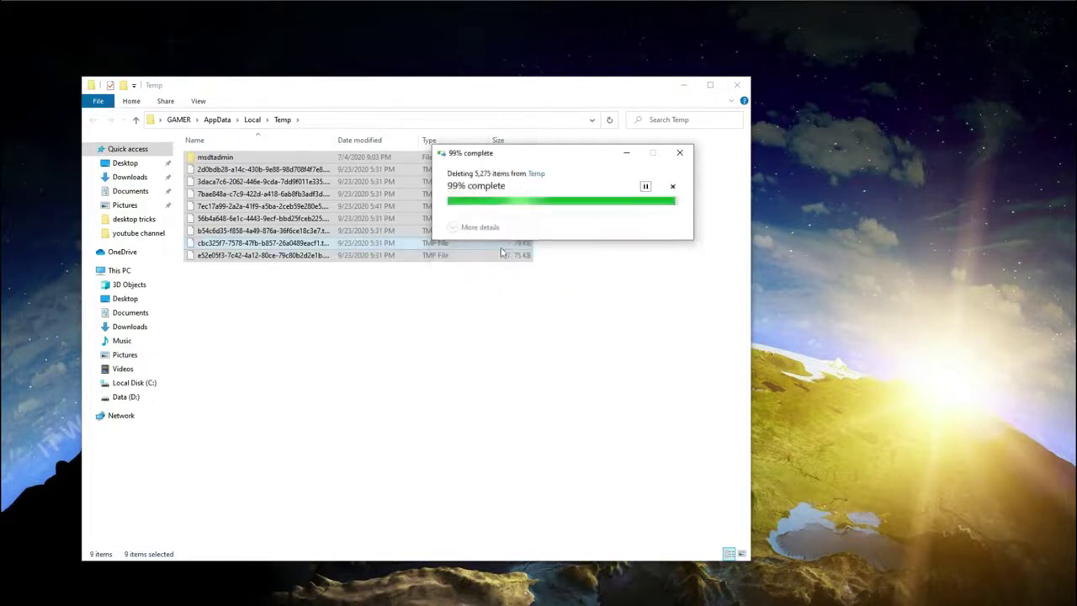
{"action": "left_click", "coordinate": [489, 253]}
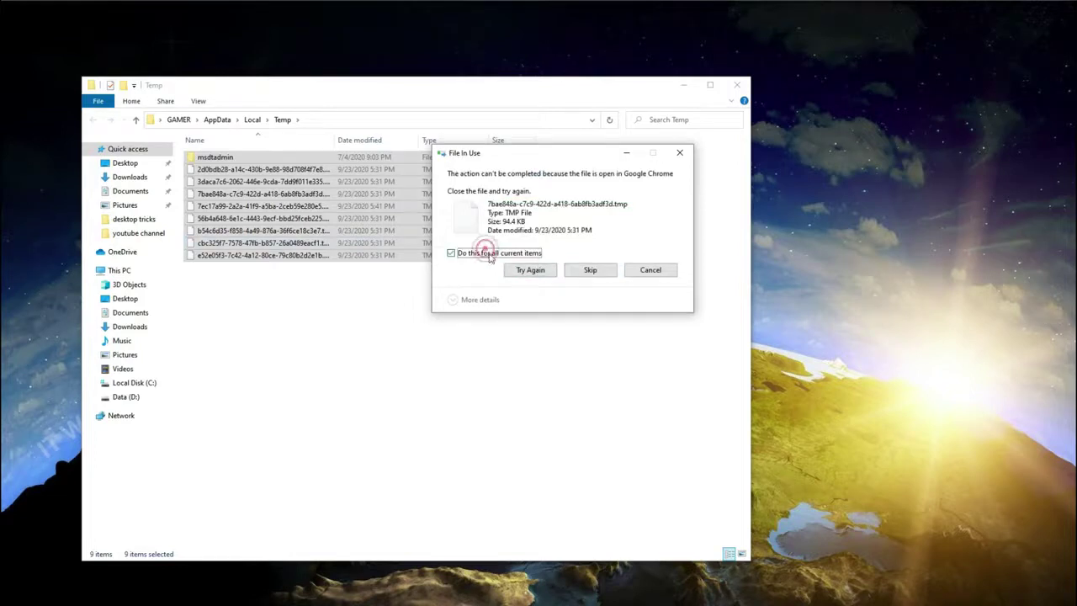
{"action": "left_click", "coordinate": [584, 273]}
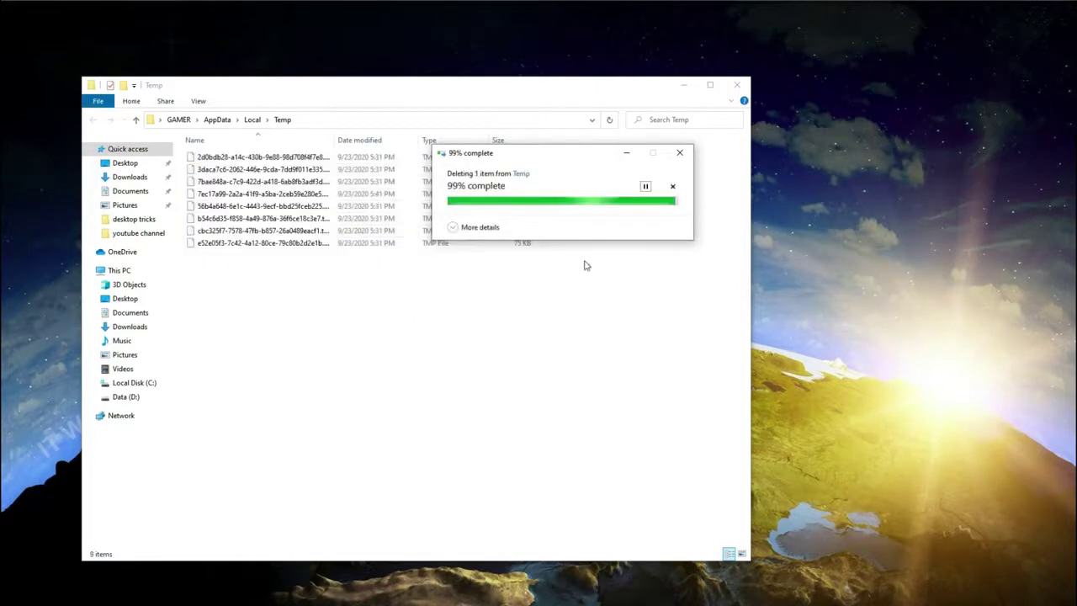
{"action": "left_click", "coordinate": [740, 88]}
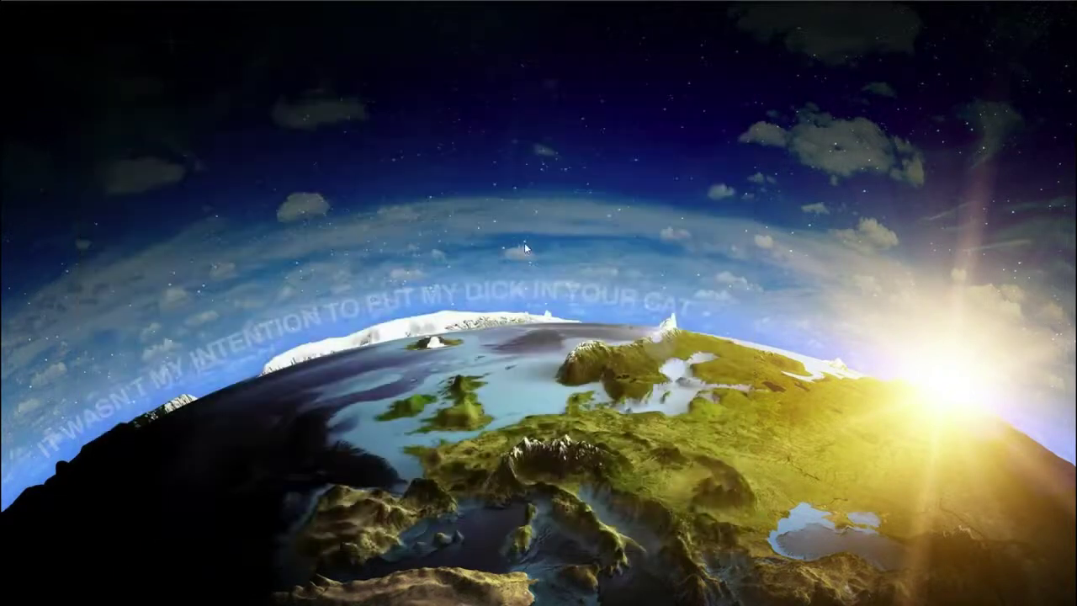
Step: Search for "this" and open This PC
{"action": "key", "text": "super"}
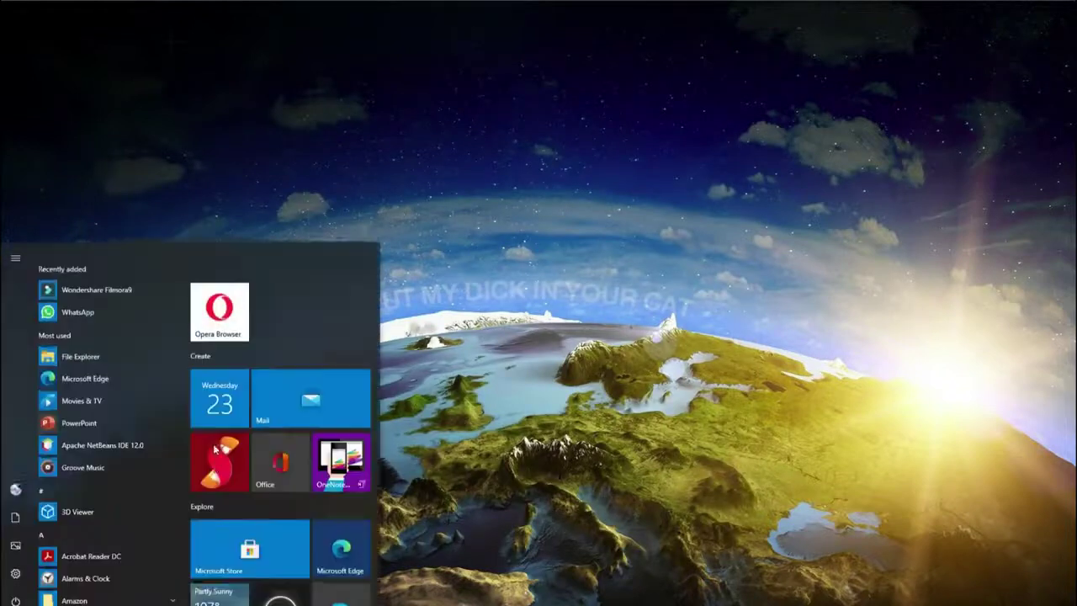
{"action": "type", "text": "this"}
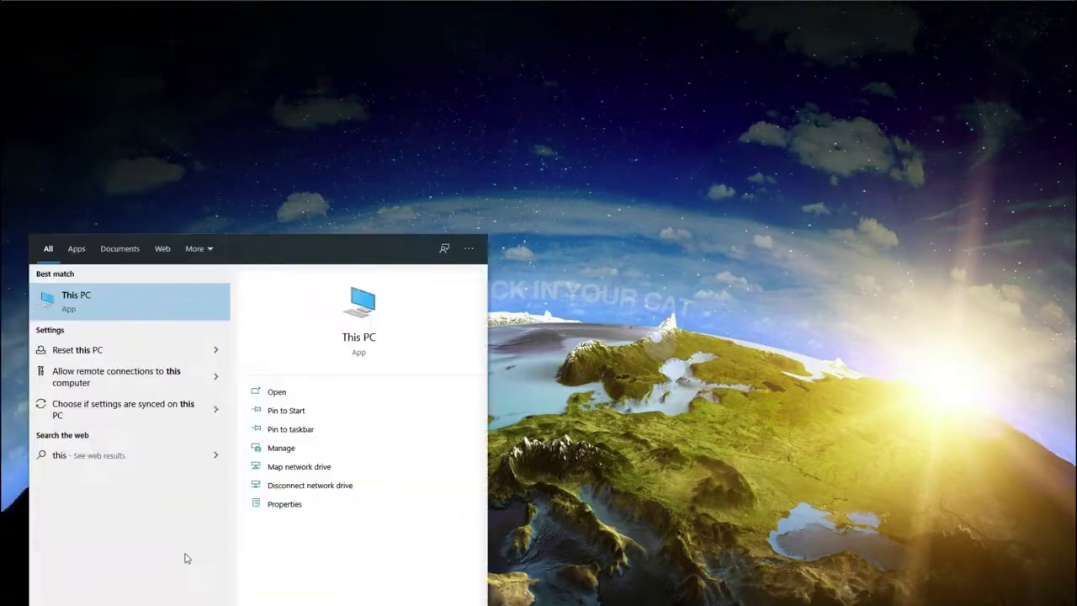
{"action": "left_click", "coordinate": [136, 295]}
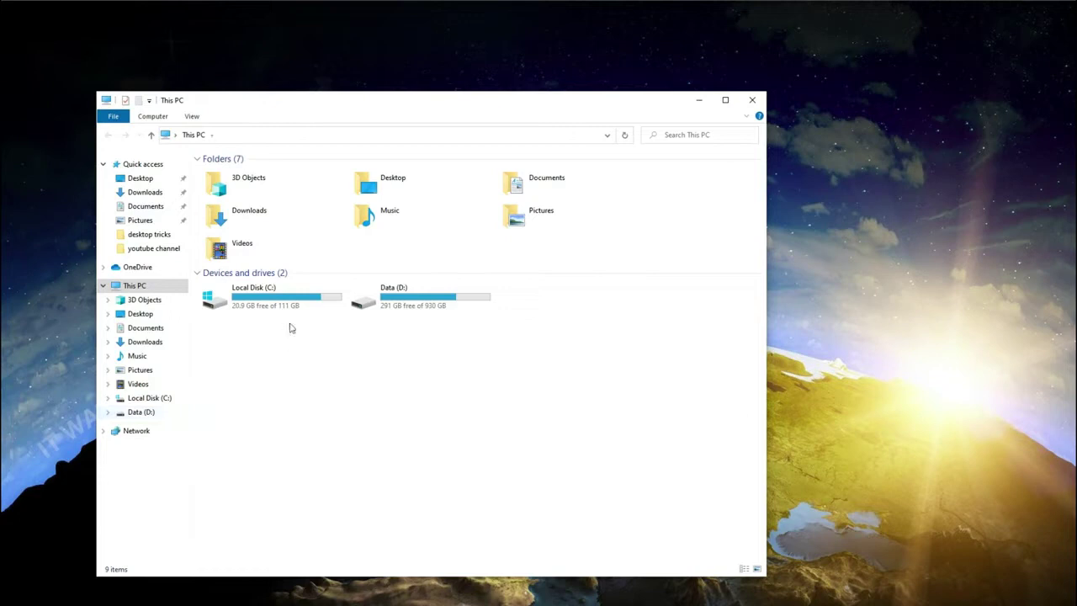
Step: Open the properties of Local Disk (C:) and start Disk Cleanup for that drive
{"action": "left_click", "coordinate": [285, 287]}
{"action": "right_click", "coordinate": [284, 283]}
{"action": "left_click", "coordinate": [325, 541]}
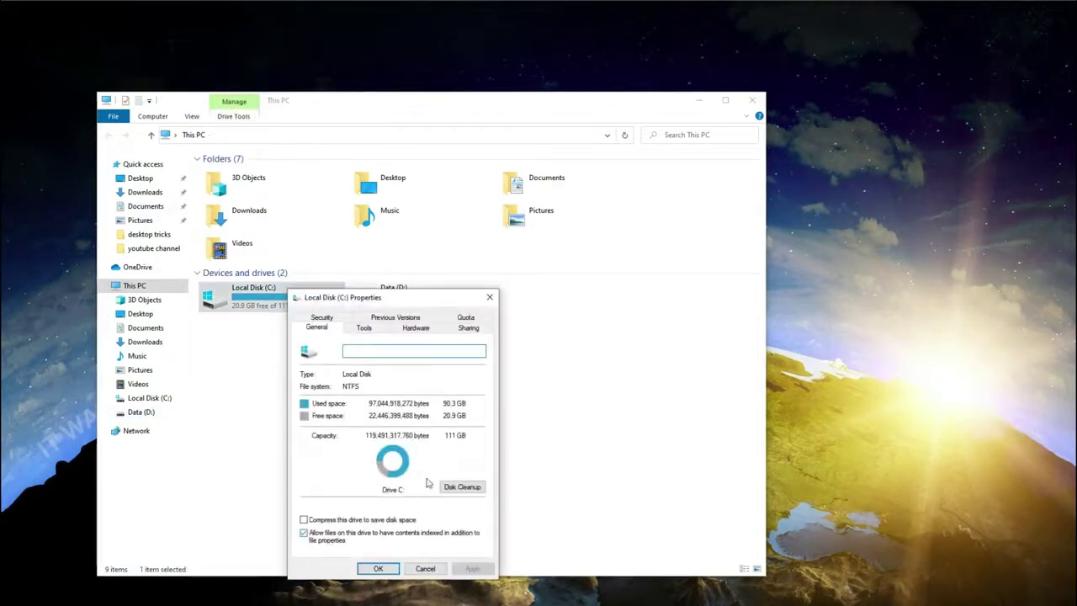
{"action": "left_click", "coordinate": [461, 487]}
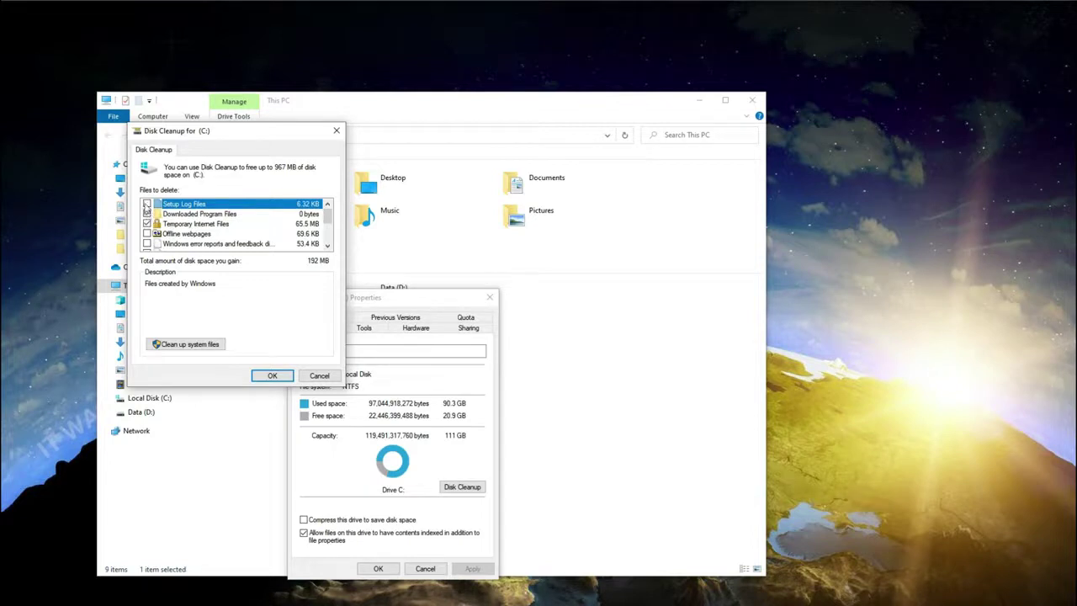
Step: Mark the remaining file categories for deletion, including DirectX Shader Cache, Delivery Optimization Files, Downloads, Recycle Bin, Temporary files and Thumbnails
{"action": "scroll", "coordinate": [146, 244], "scroll_direction": "down", "scroll_amount": 1}
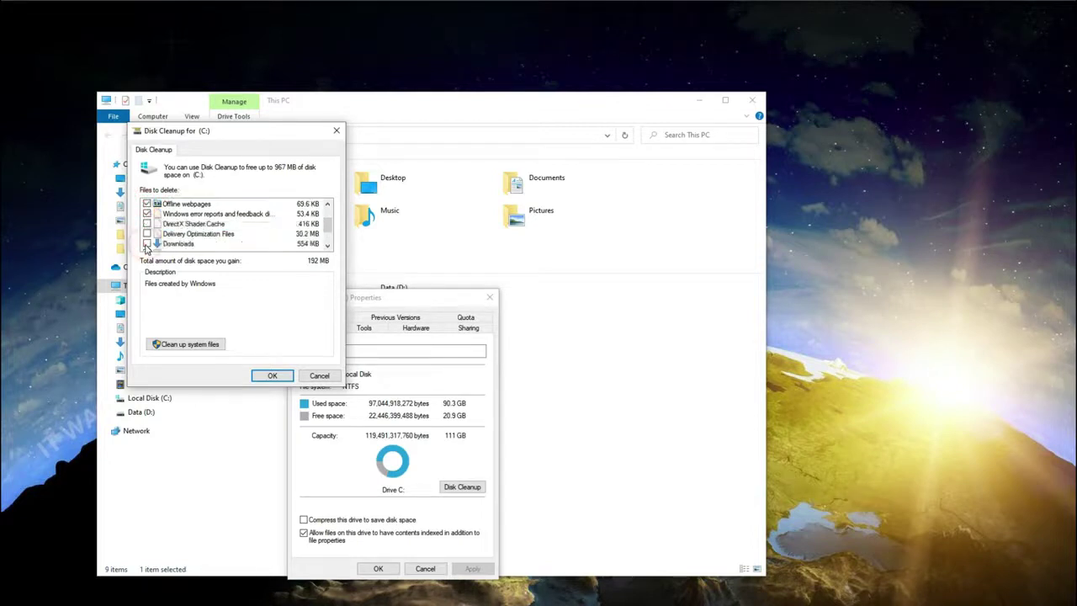
{"action": "left_click", "coordinate": [147, 244]}
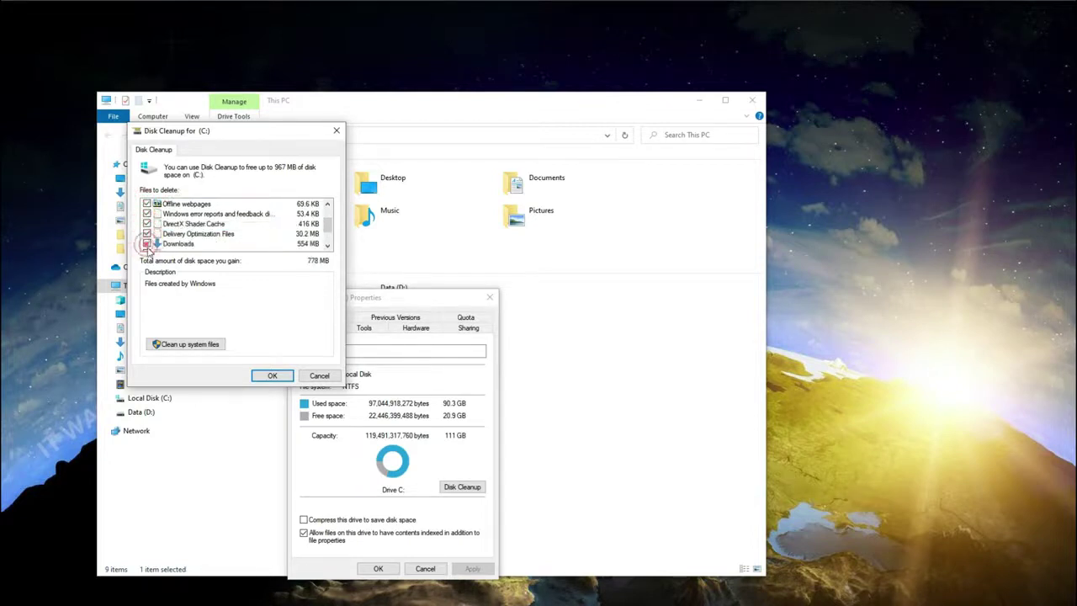
{"action": "scroll", "coordinate": [147, 251], "scroll_direction": "down", "scroll_amount": 1}
{"action": "left_click", "coordinate": [147, 224]}
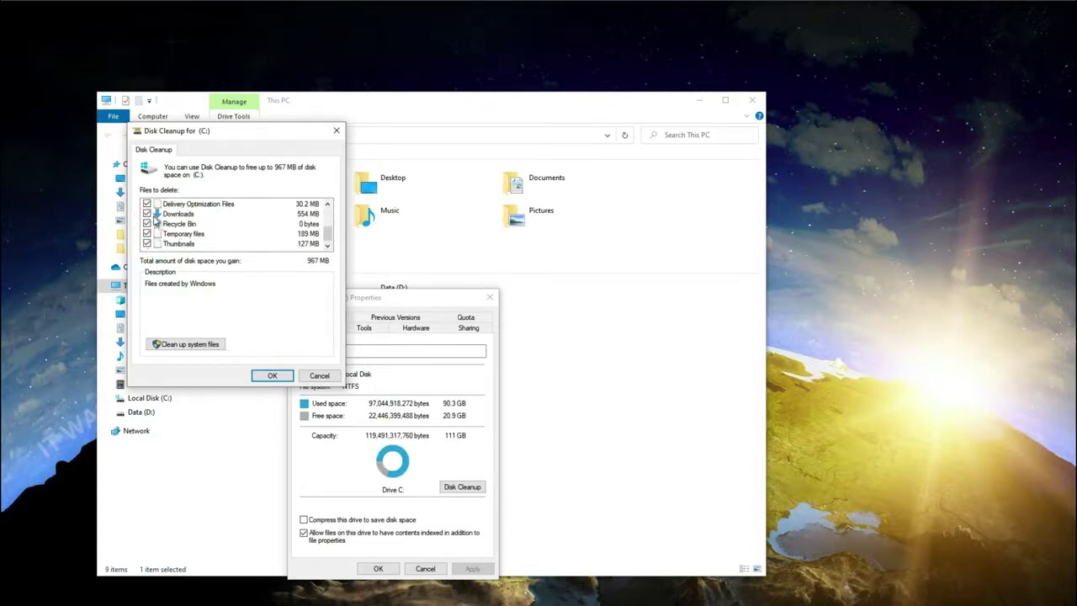
Step: Rescan drive C: to include system files and show the additional cleanup options for programs and restore points
{"action": "left_click", "coordinate": [185, 347]}
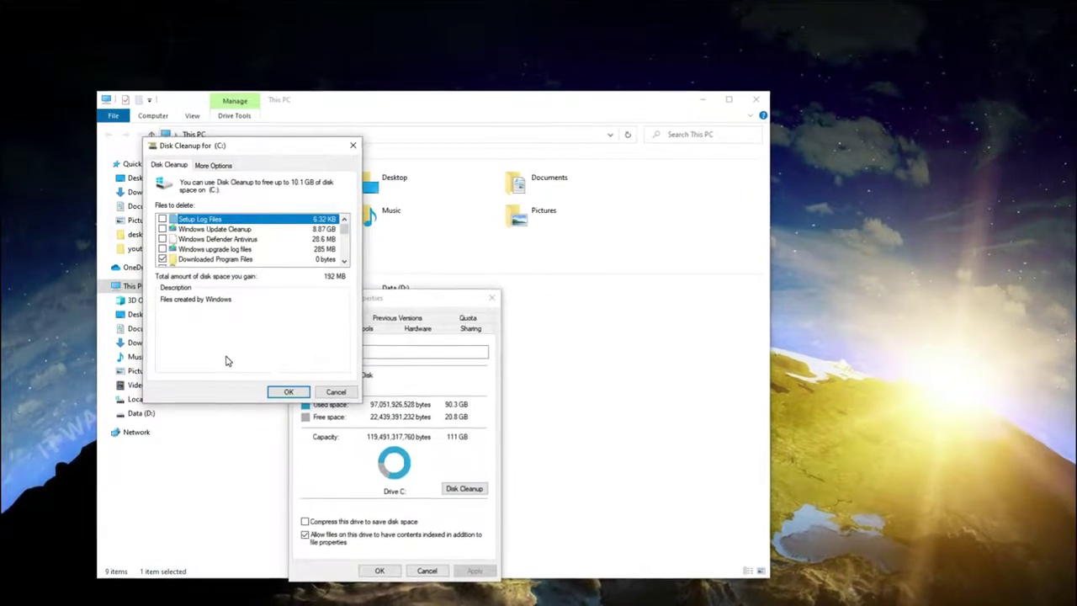
{"action": "left_click", "coordinate": [214, 164]}
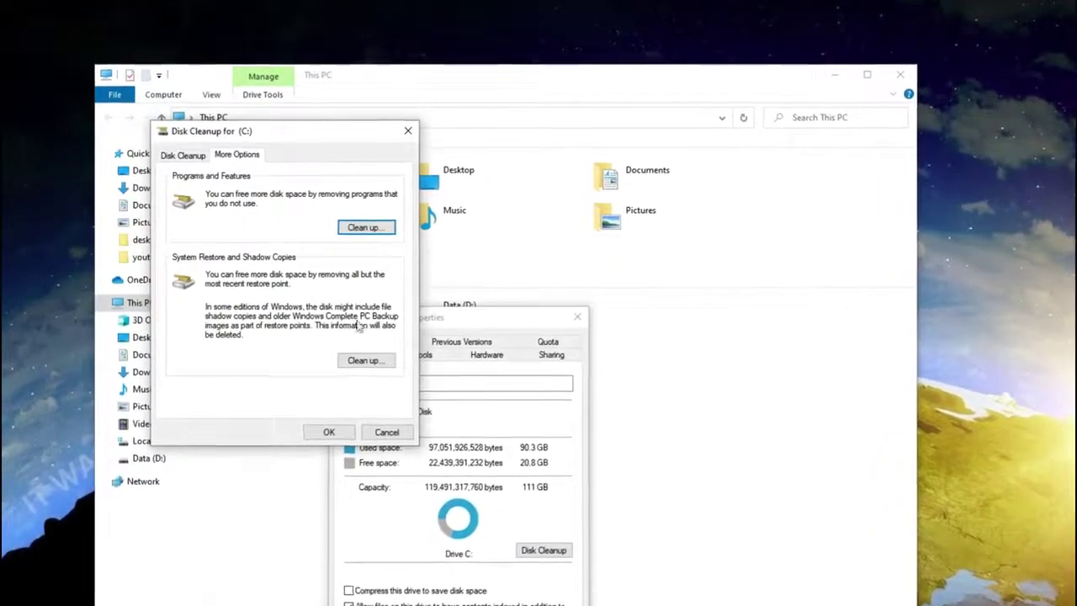
Step: Delete all but the most recent restore point and run the permanent file cleanup of drive C:, closing its properties
{"action": "left_click", "coordinate": [363, 359]}
{"action": "left_click", "coordinate": [703, 356]}
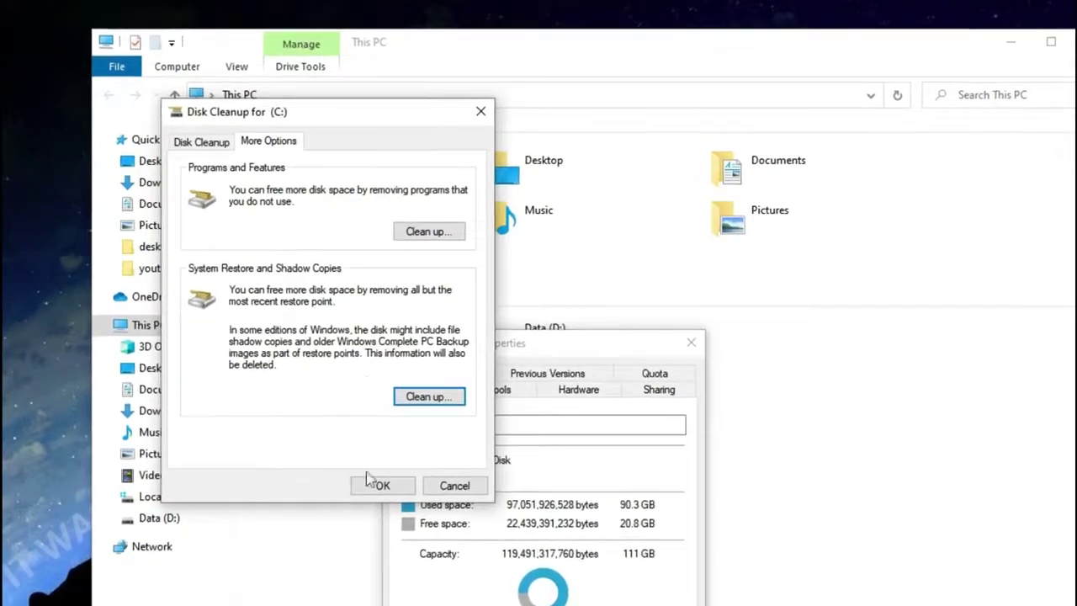
{"action": "left_click", "coordinate": [384, 485]}
{"action": "left_click", "coordinate": [552, 317]}
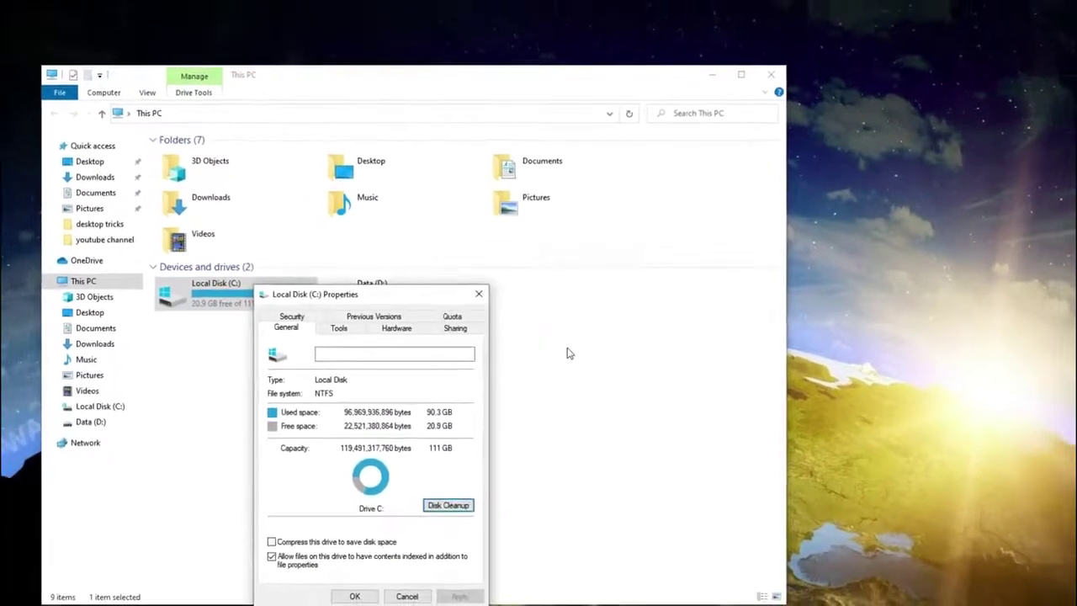
{"action": "left_click", "coordinate": [351, 602]}
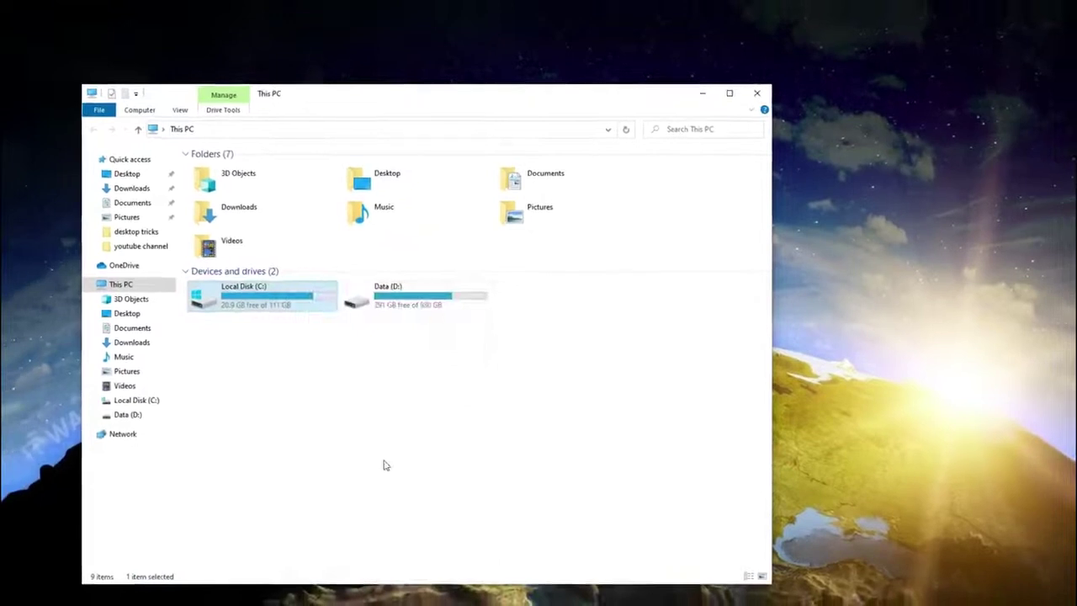
Step: Open the properties of Data (D:) and start Disk Cleanup for that drive
{"action": "right_click", "coordinate": [405, 308]}
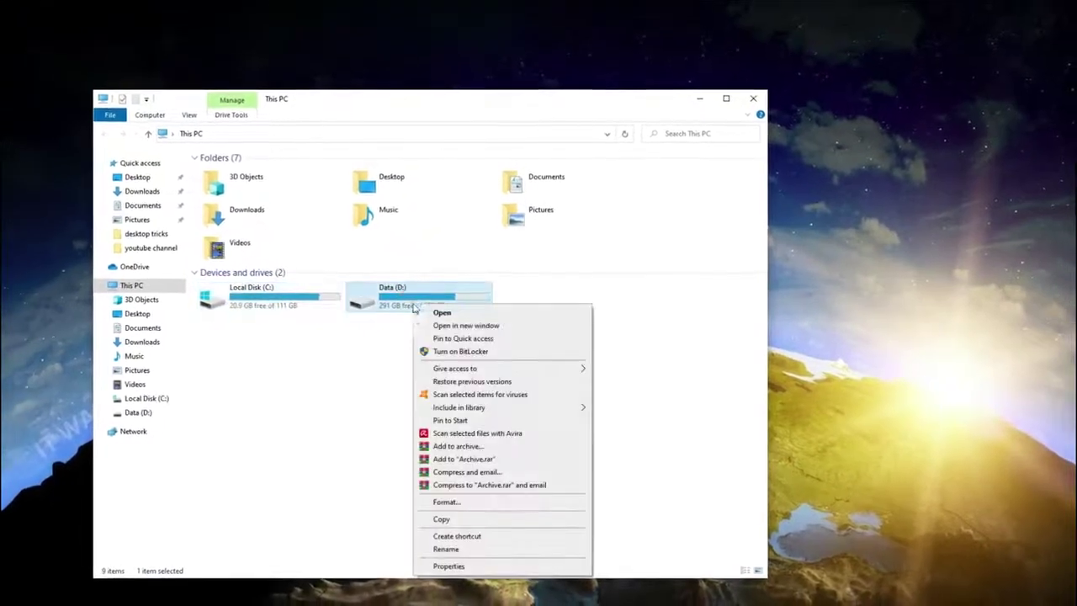
{"action": "left_click", "coordinate": [446, 565]}
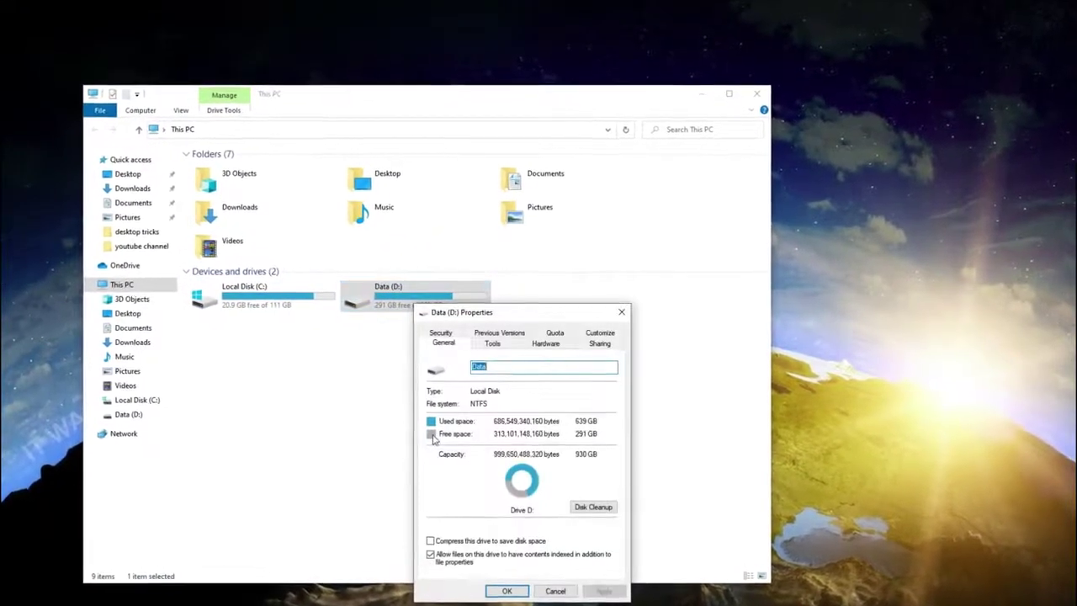
{"action": "left_click", "coordinate": [593, 507]}
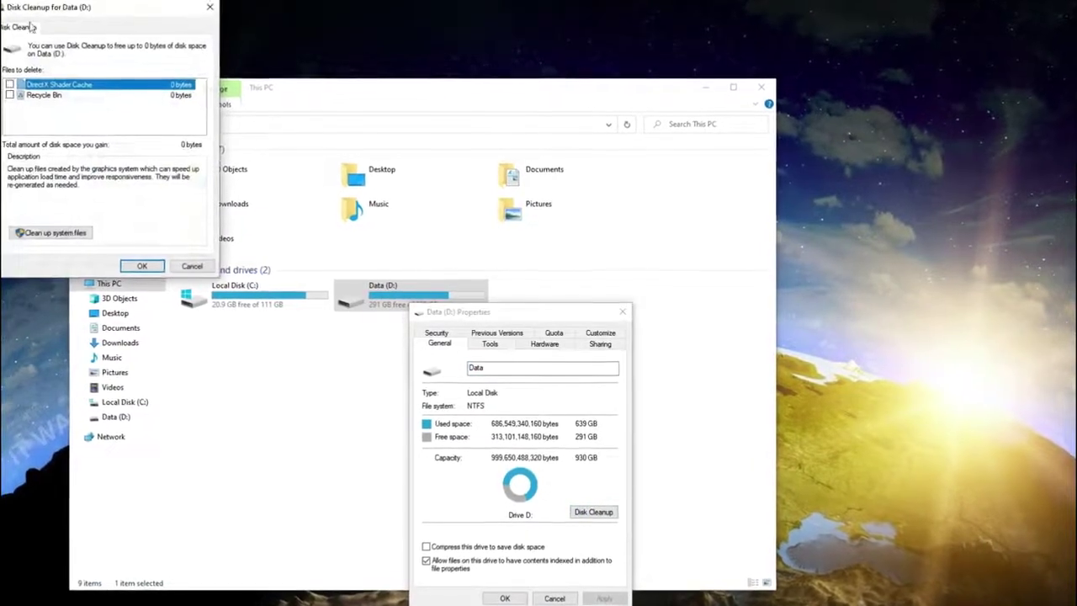
Step: Mark the listed files for deletion on Data (D:), including Recycle Bin, and run the cleanup, closing the drive's properties
{"action": "left_click", "coordinate": [12, 96]}
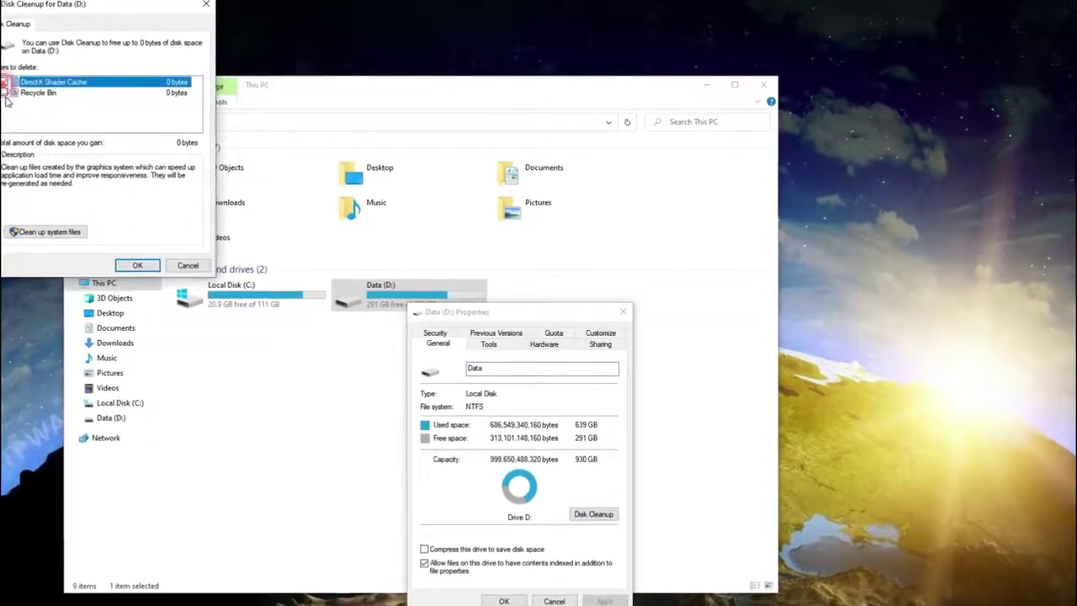
{"action": "left_click", "coordinate": [132, 265]}
{"action": "left_click", "coordinate": [577, 313]}
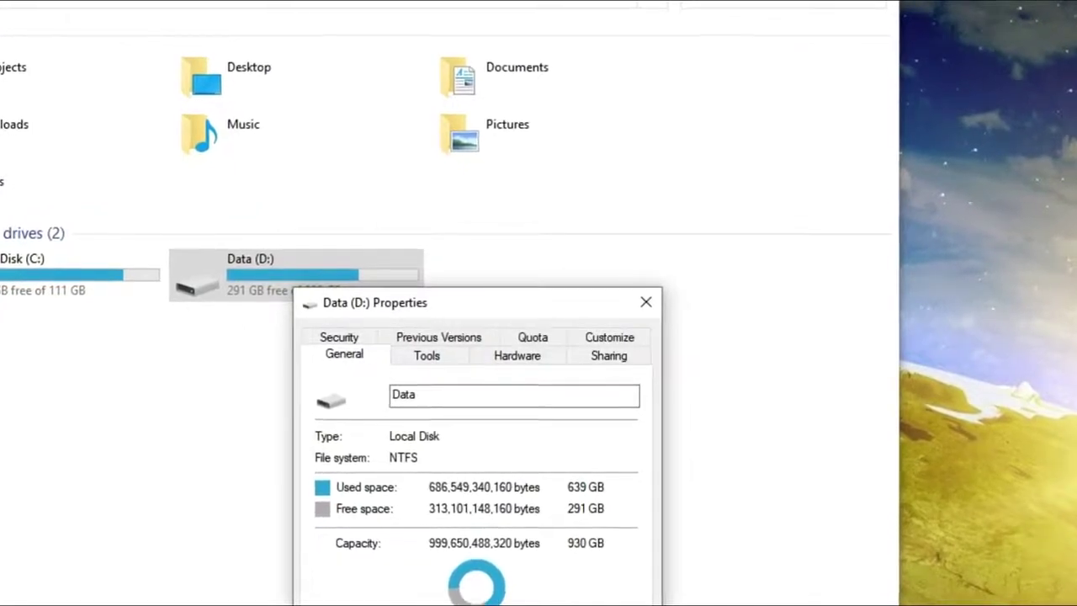
{"action": "key", "text": "Return"}
Step: Search Windows for "storage" and open Storage settings
{"action": "right_click", "coordinate": [14, 442]}
{"action": "left_click", "coordinate": [39, 498]}
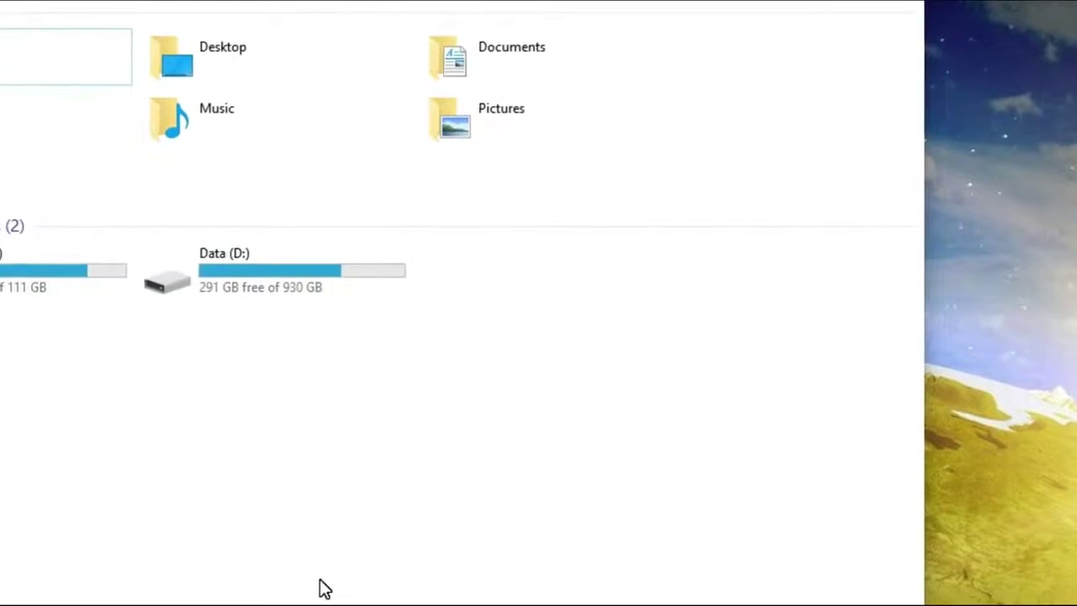
{"action": "type", "text": "s"}
{"action": "type", "text": "torage"}
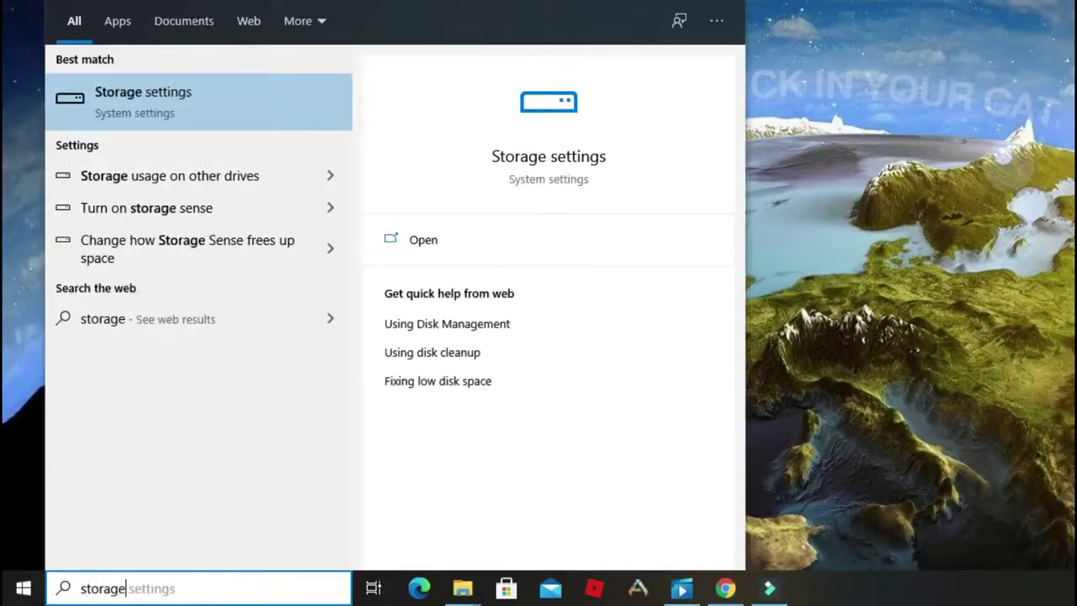
{"action": "left_click", "coordinate": [148, 118]}
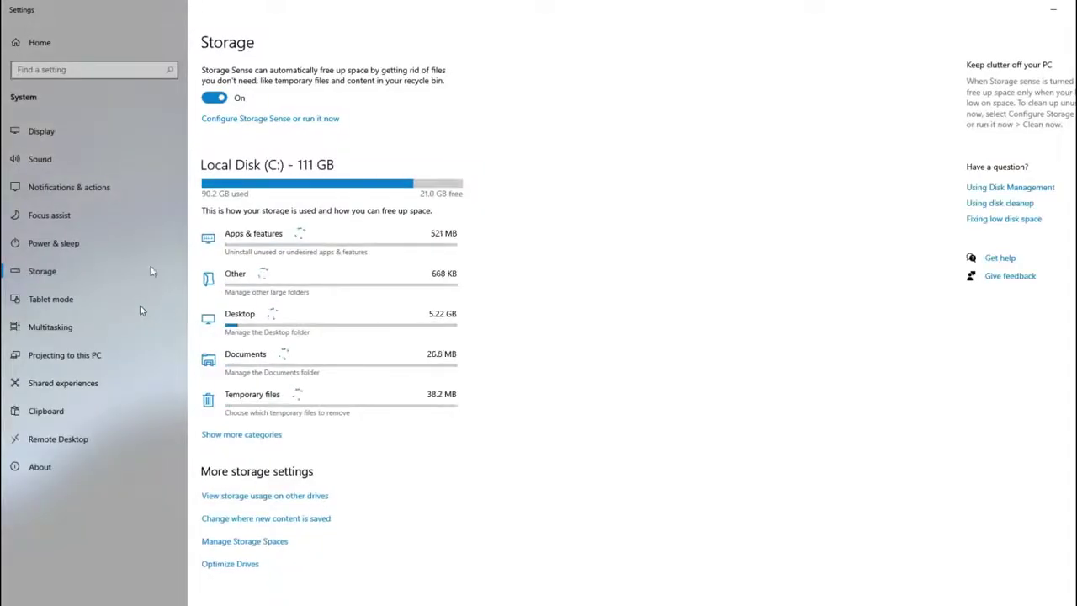
Step: Switch Storage Sense off and back on, and open the page for configuring it or running it now
{"action": "left_click", "coordinate": [222, 98]}
{"action": "left_click", "coordinate": [213, 98]}
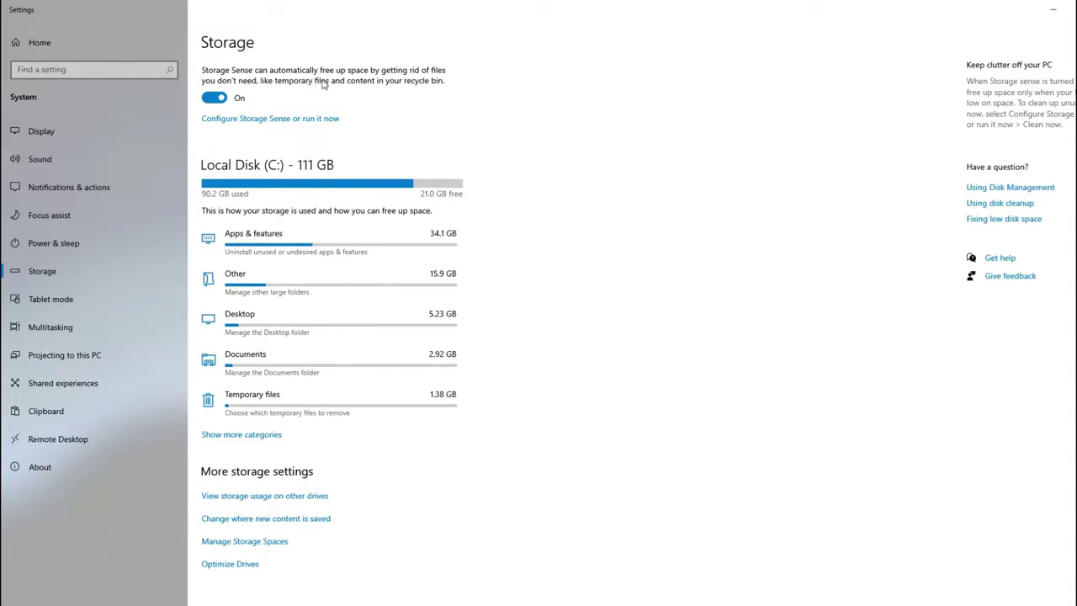
{"action": "left_click", "coordinate": [287, 122]}
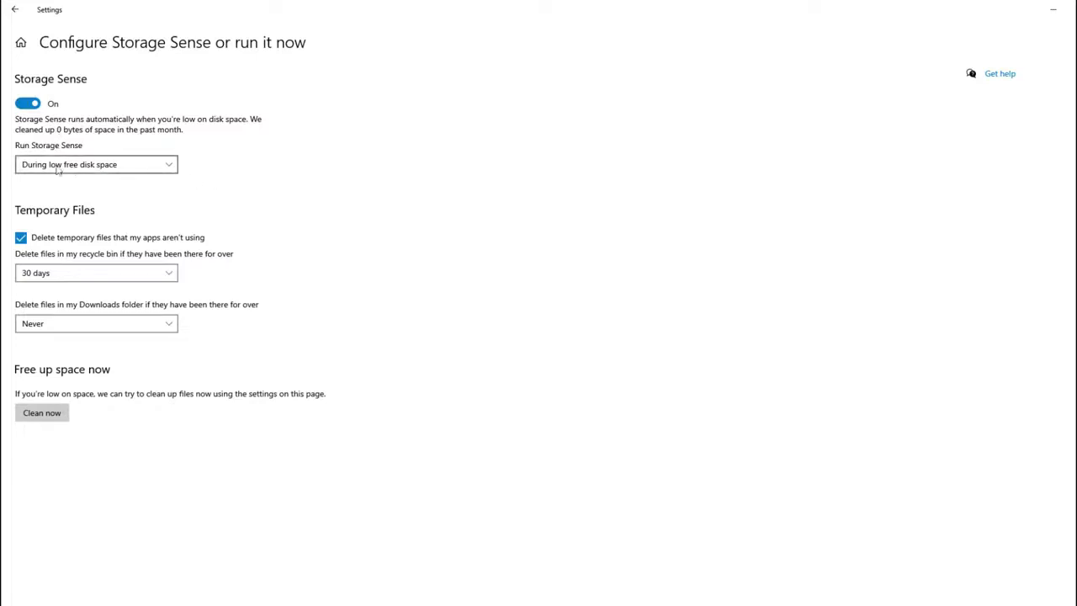
Step: Set Storage Sense to run every week
{"action": "left_click", "coordinate": [161, 164]}
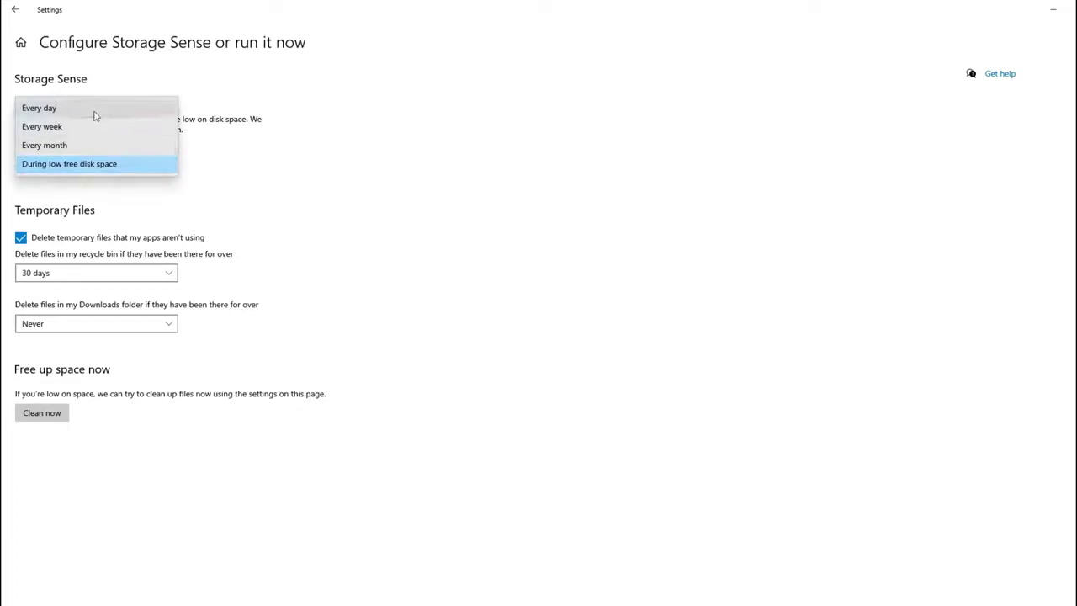
{"action": "left_click", "coordinate": [95, 116]}
{"action": "left_click", "coordinate": [151, 165]}
{"action": "left_click", "coordinate": [113, 181]}
{"action": "left_click", "coordinate": [126, 171]}
{"action": "left_click", "coordinate": [115, 181]}
{"action": "left_click", "coordinate": [146, 166]}
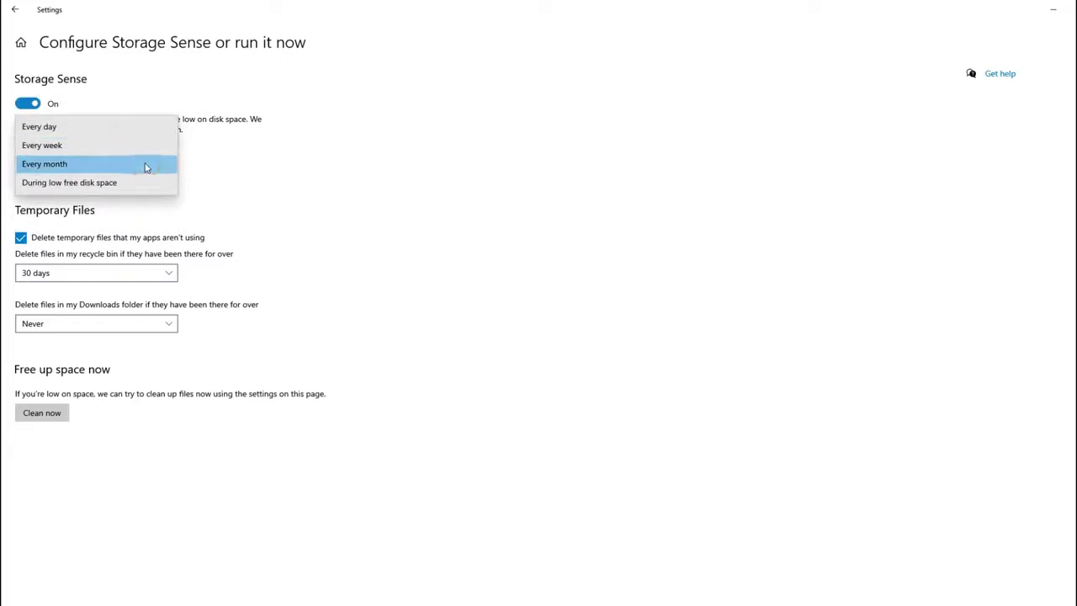
{"action": "left_click", "coordinate": [135, 146]}
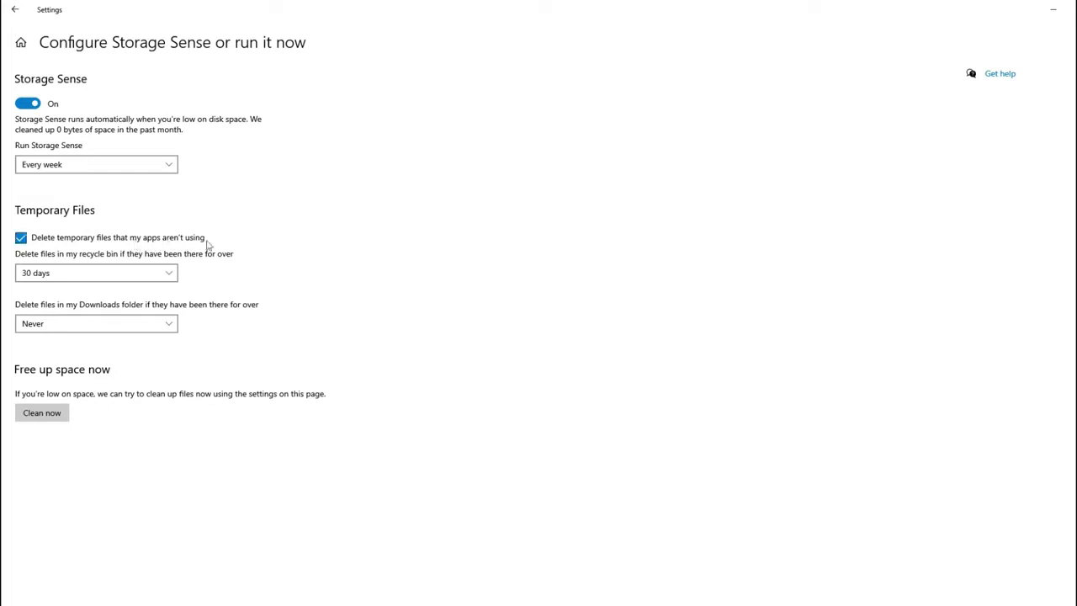
Step: Set recycle bin files to be deleted once they have been there for over 14 days
{"action": "left_click", "coordinate": [149, 273]}
{"action": "left_click", "coordinate": [121, 254]}
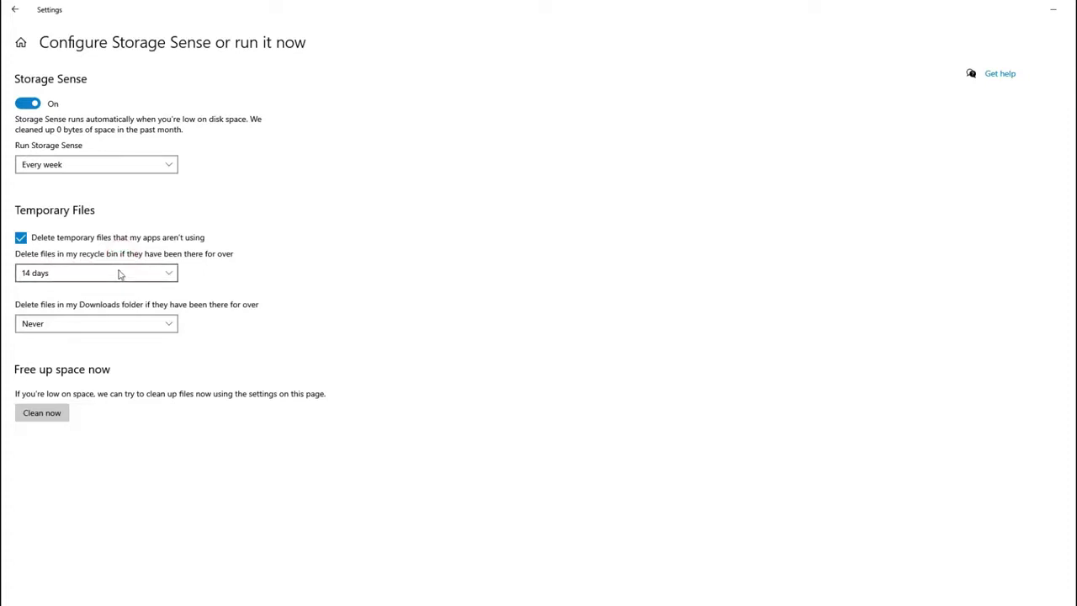
{"action": "left_click", "coordinate": [67, 295]}
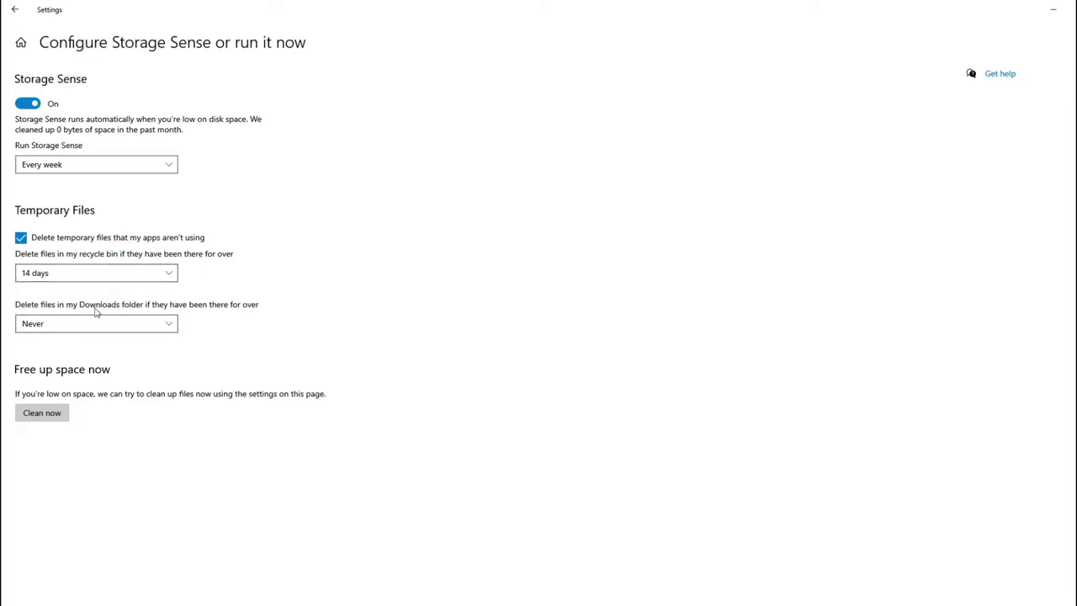
Step: Set Downloads folder files to be deleted after 30 days and start cleaning up space immediately
{"action": "left_click", "coordinate": [168, 326]}
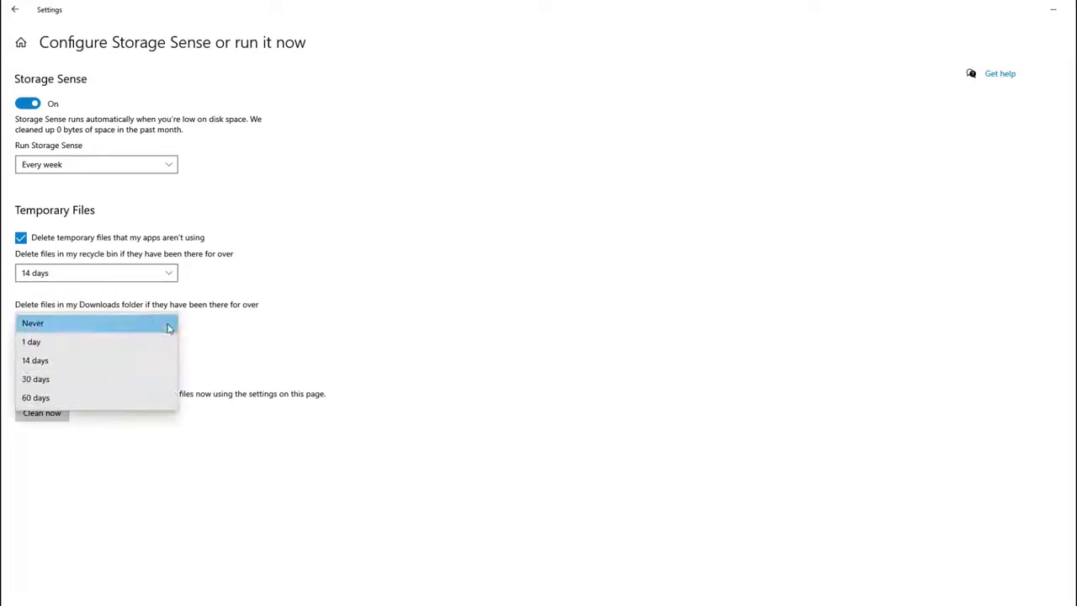
{"action": "left_click", "coordinate": [154, 380]}
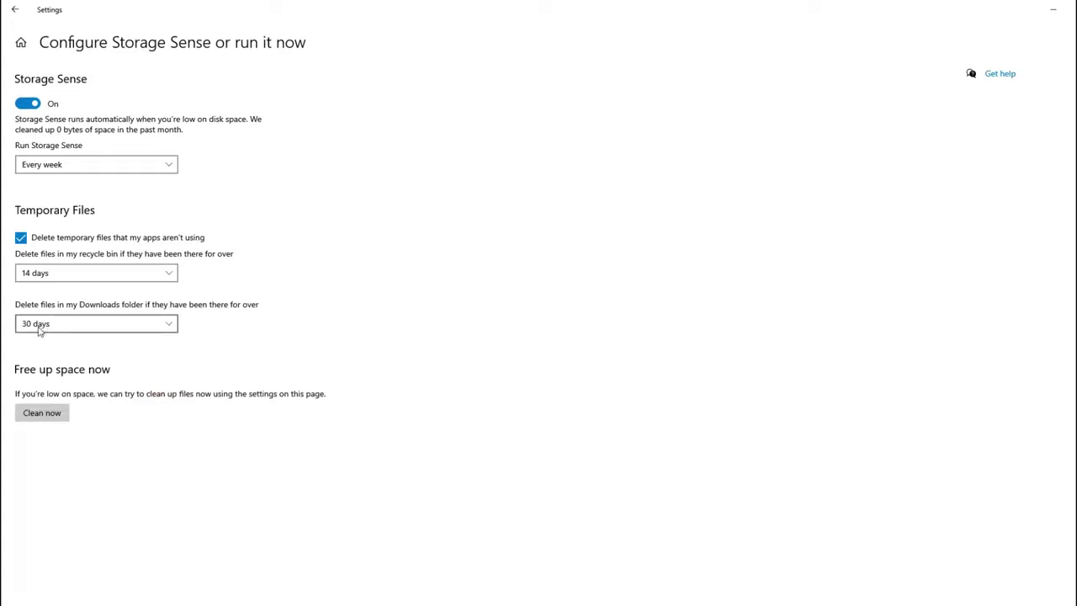
{"action": "left_click", "coordinate": [38, 411]}
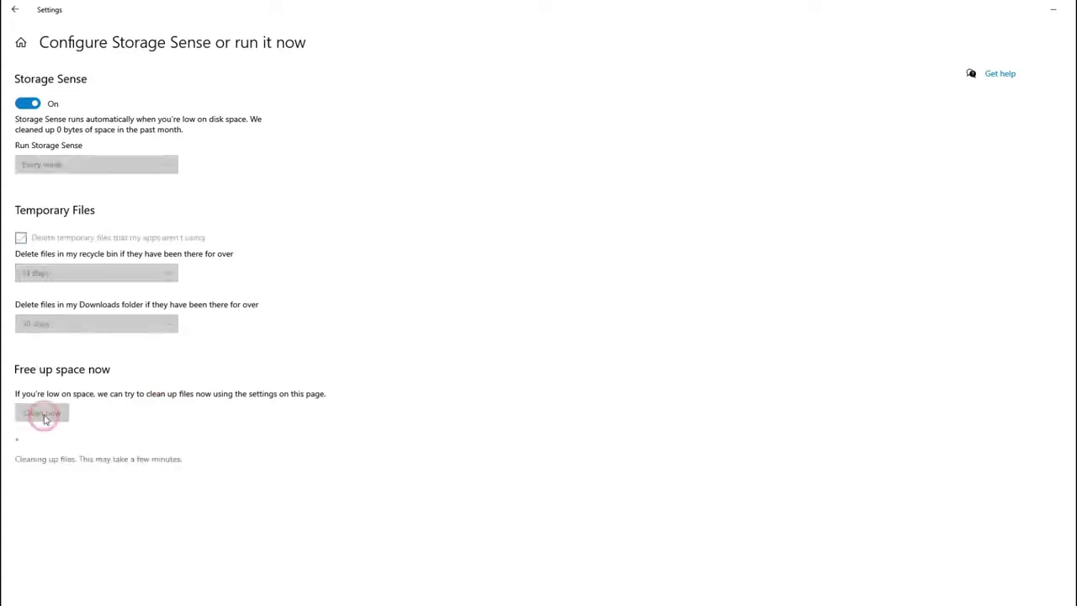